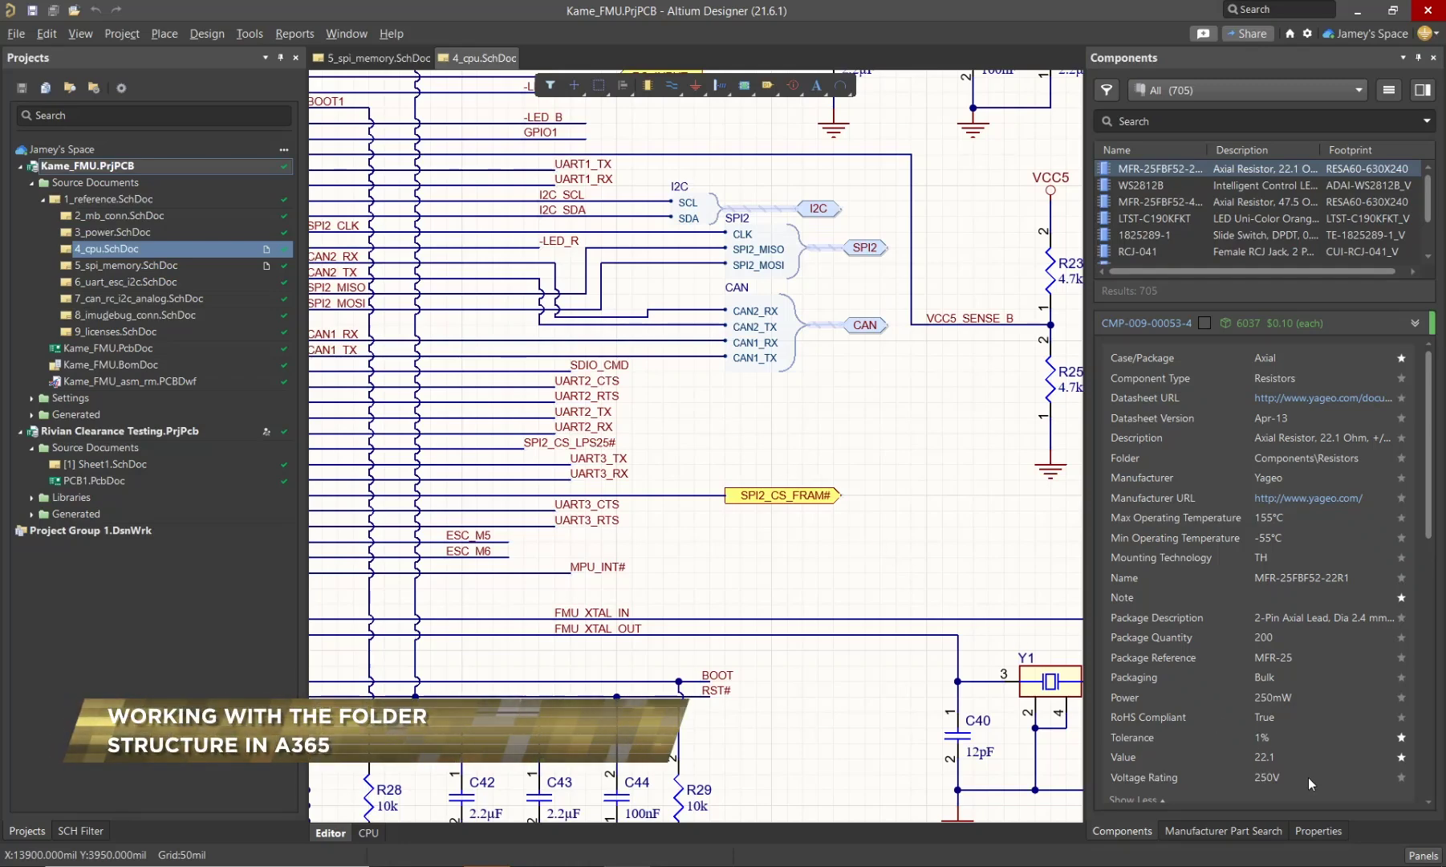
Step: Open the Explorer panel for the workspace server and expand its Components folder
left_click(1423, 856)
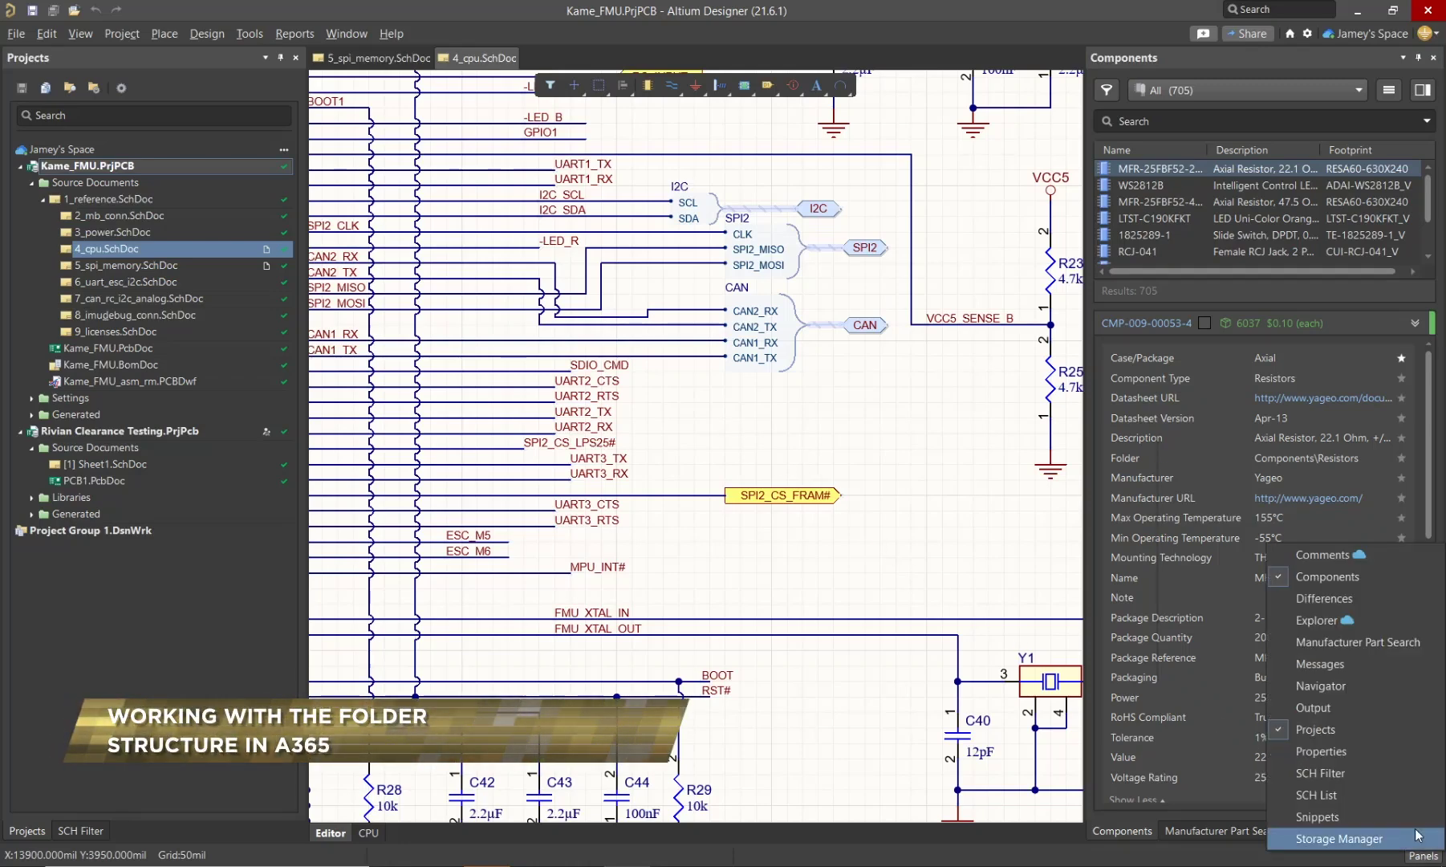
left_click(1354, 620)
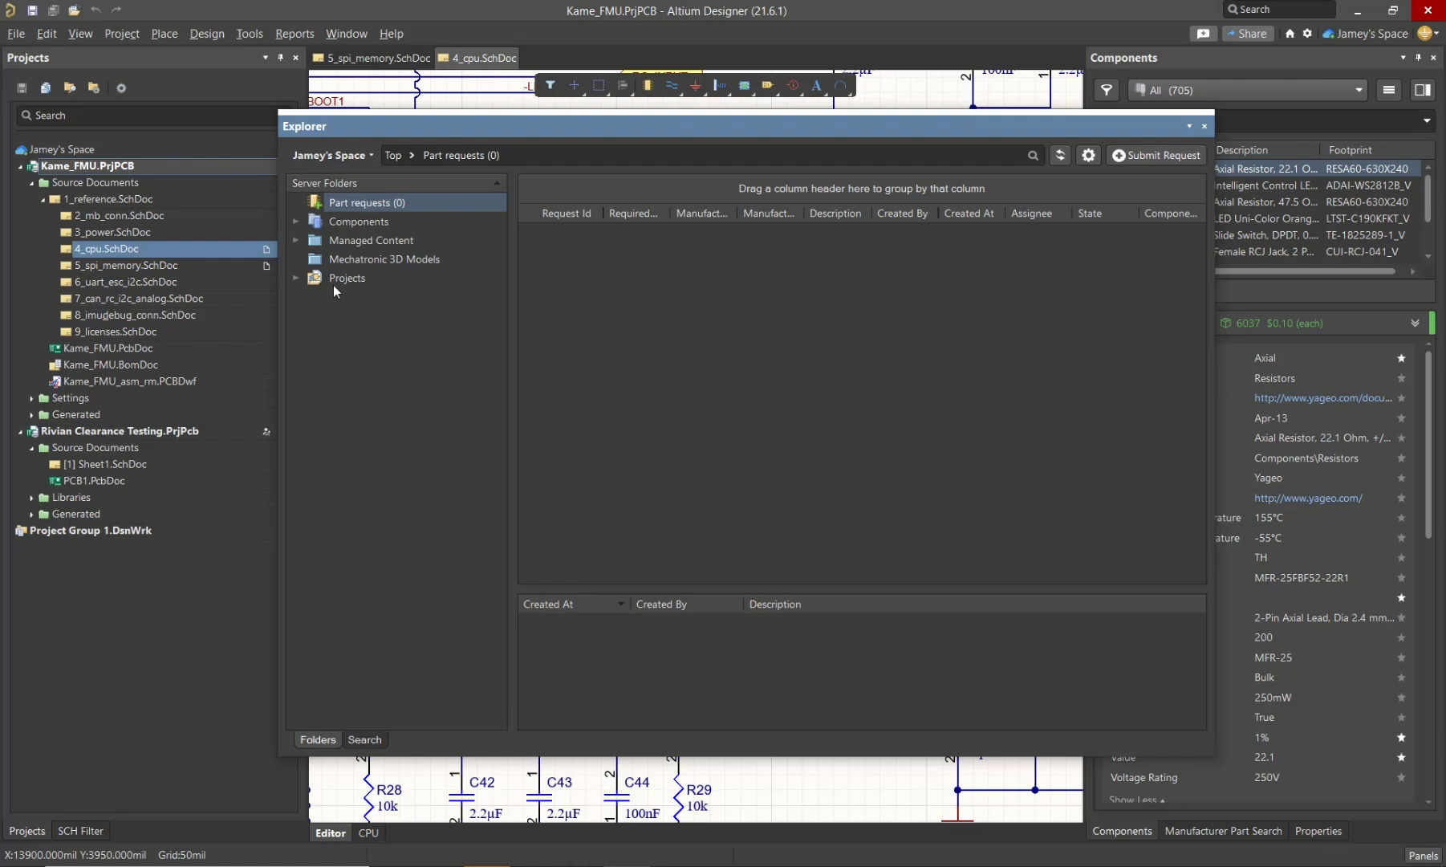
left_click(344, 220)
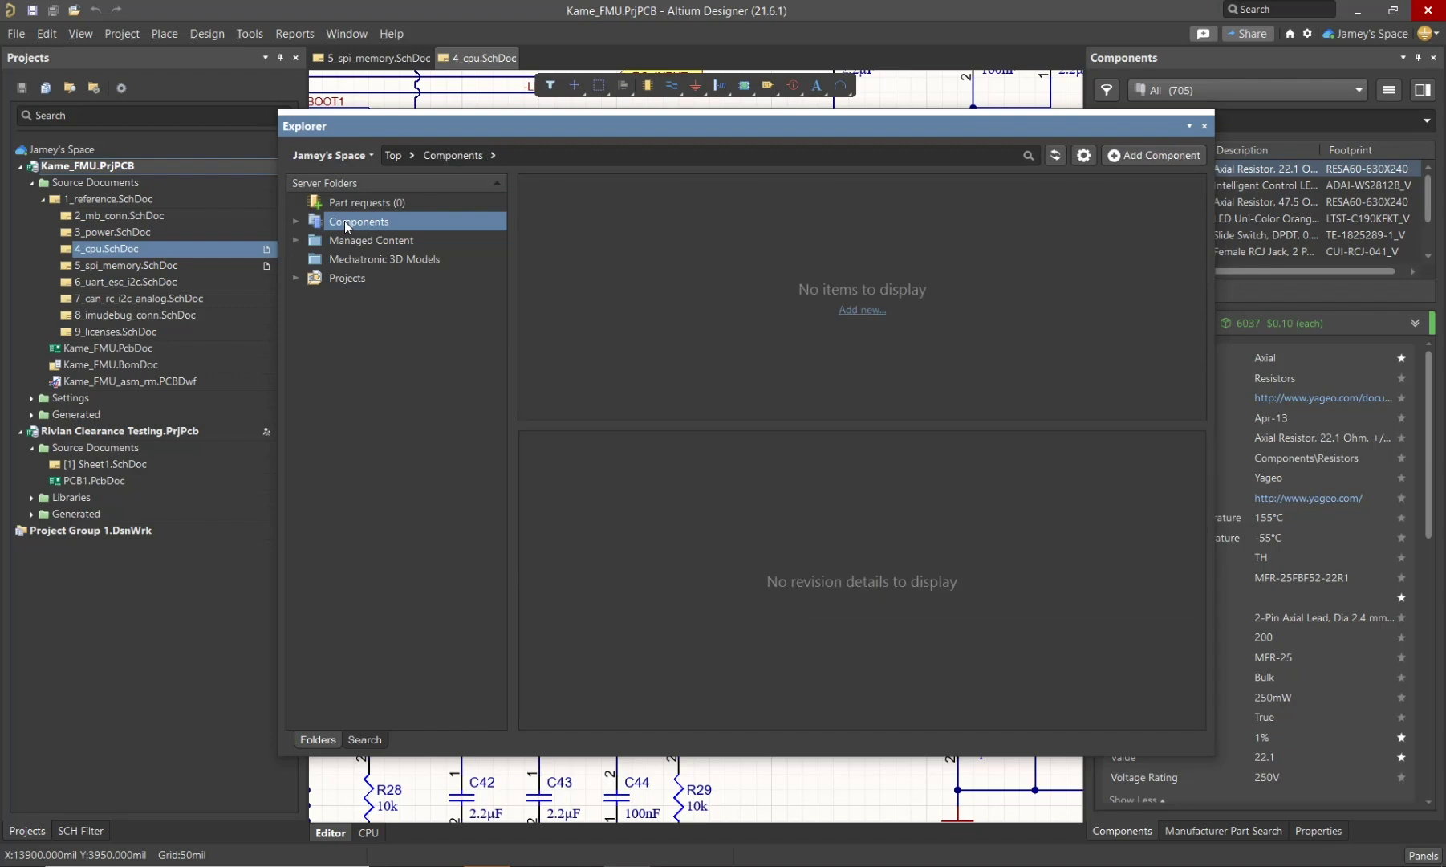
left_click(296, 222)
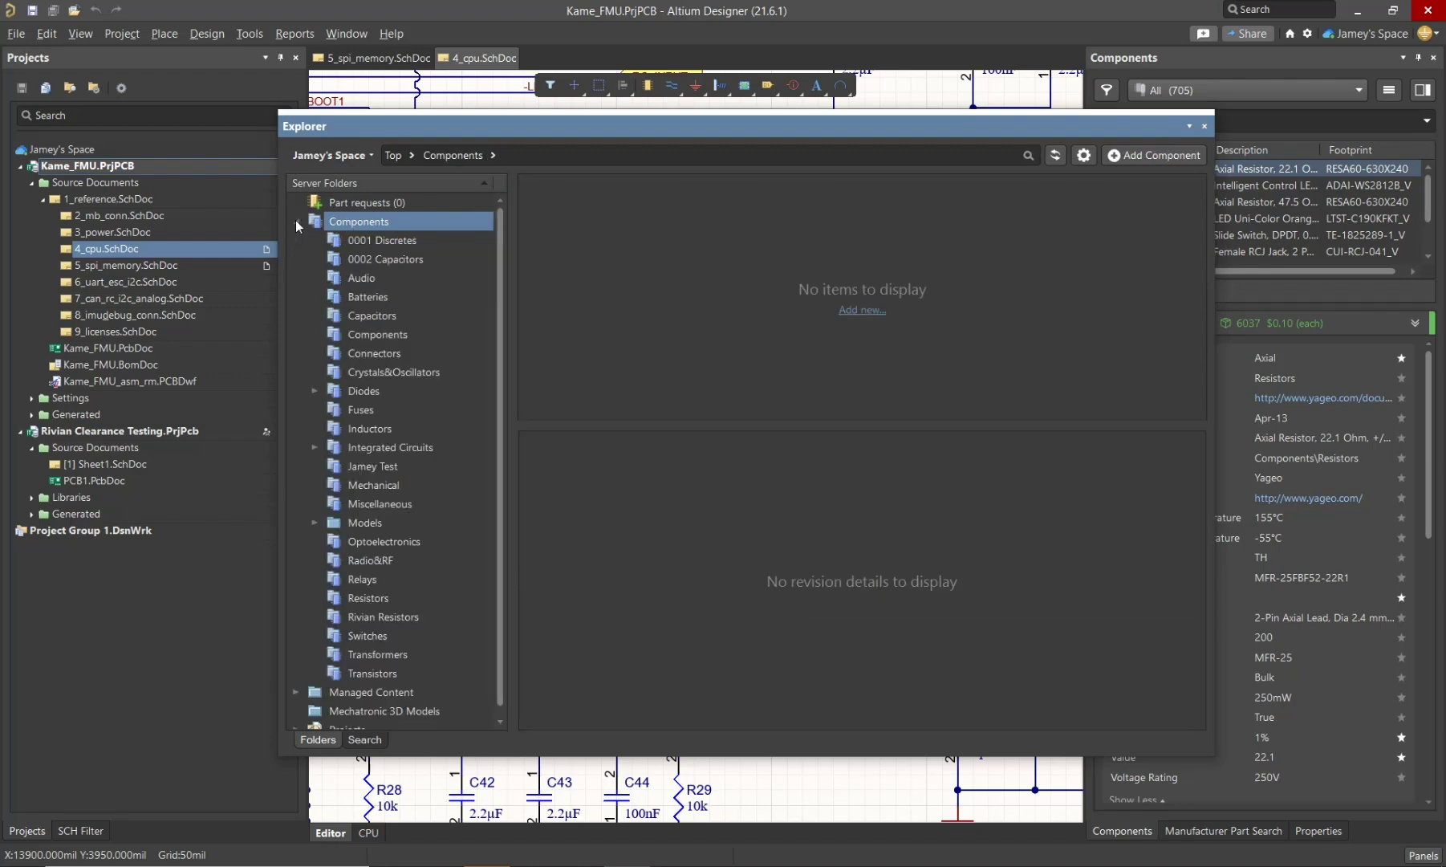
Step: Examine the Capacitors and Fuses component folders, the Managed Content template folders including Output Job and SCH Templates, and the Projects folder
left_click(384, 315)
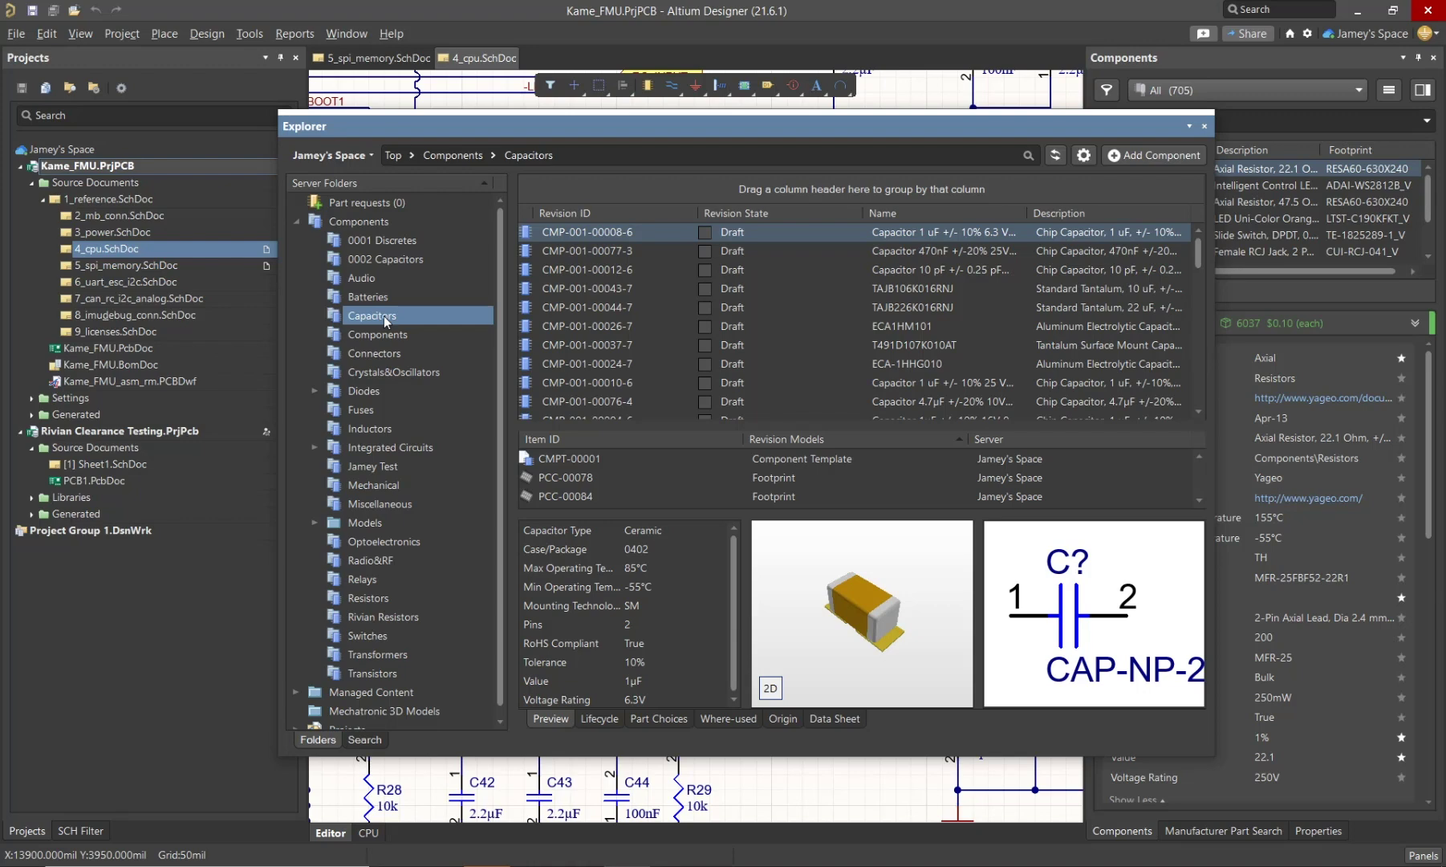
left_click(383, 408)
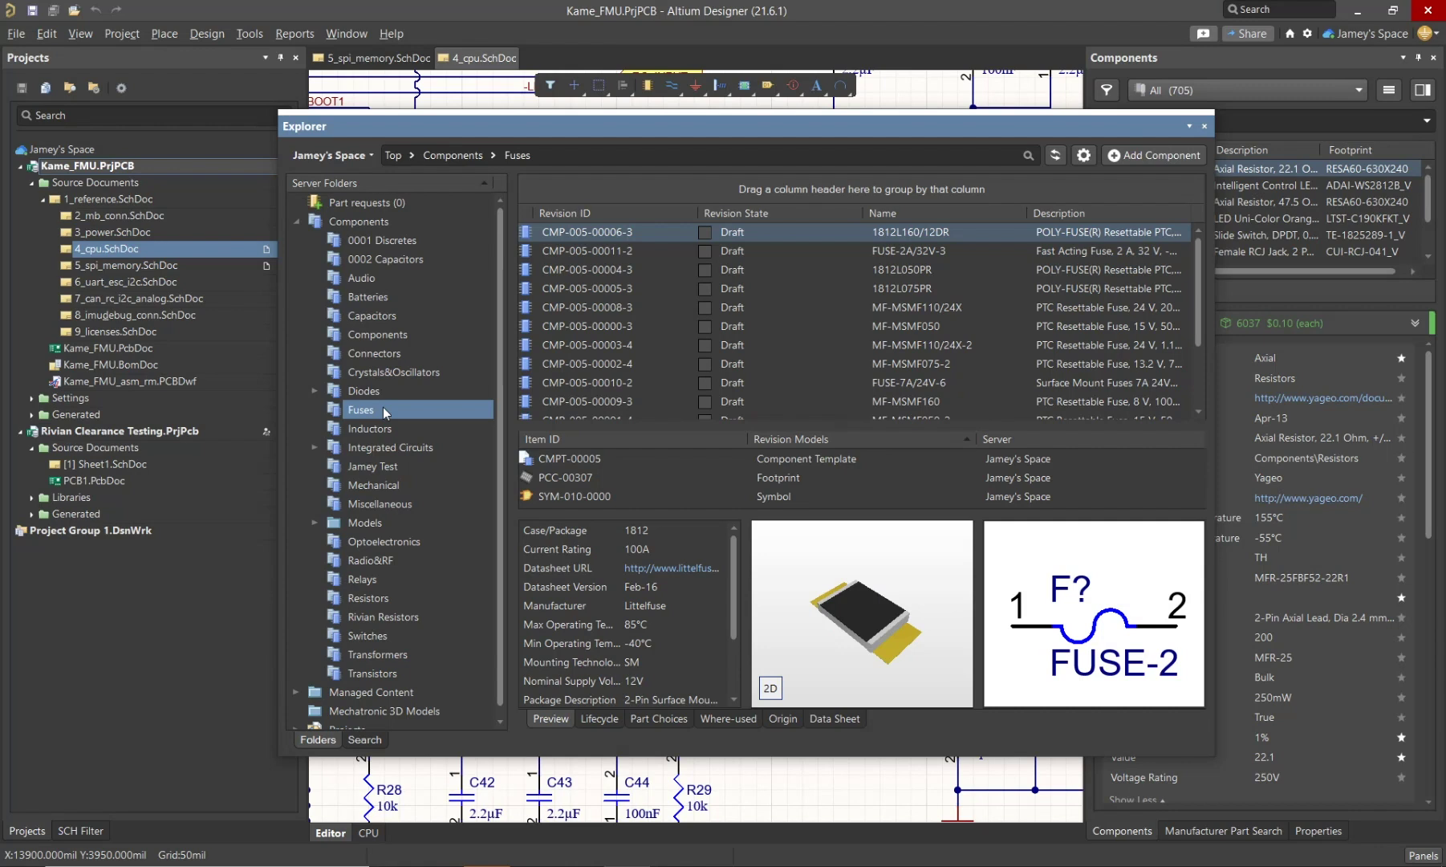
left_click(296, 221)
left_click(296, 241)
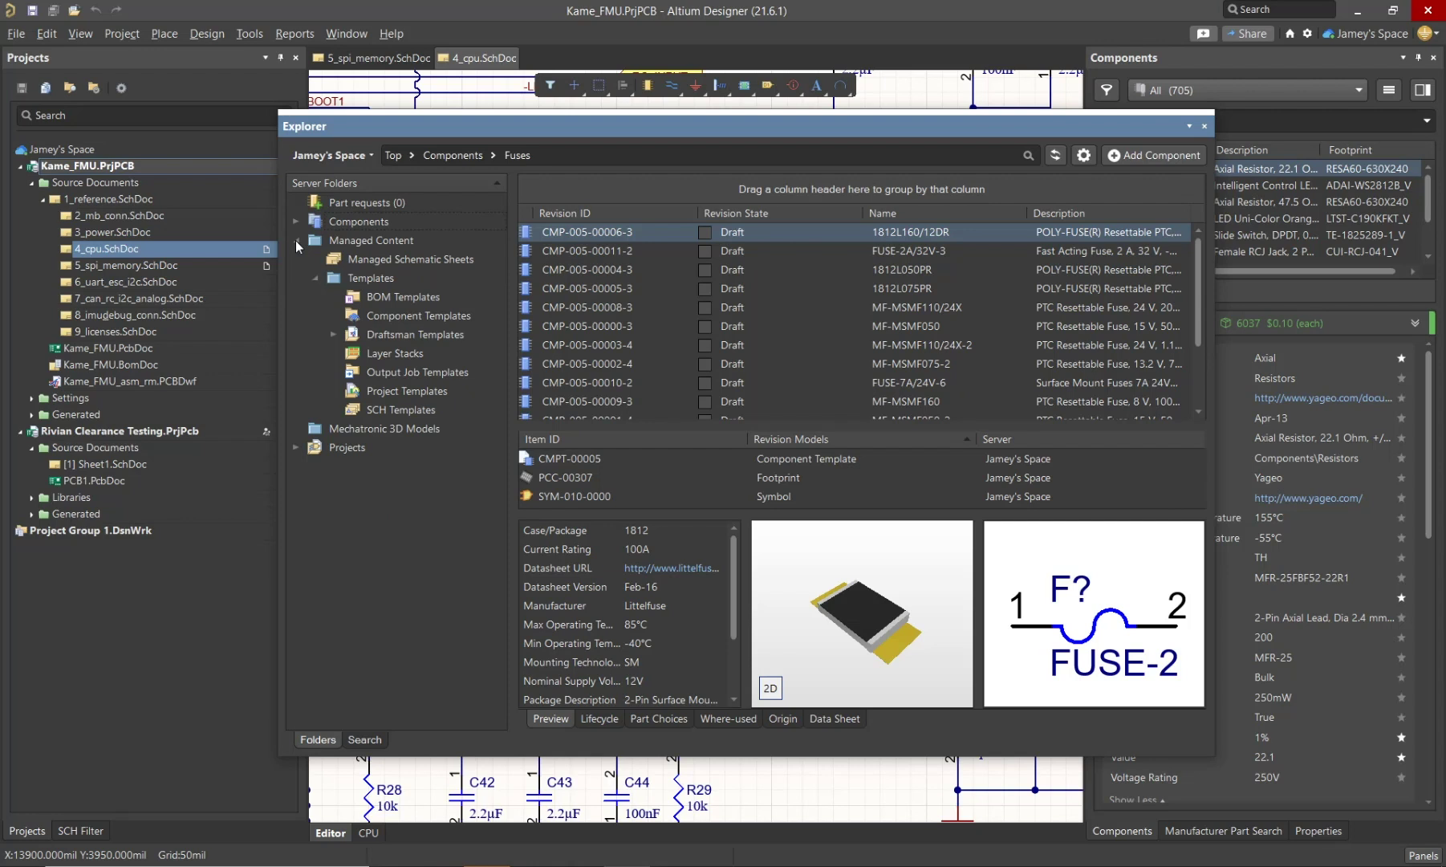
left_click(369, 279)
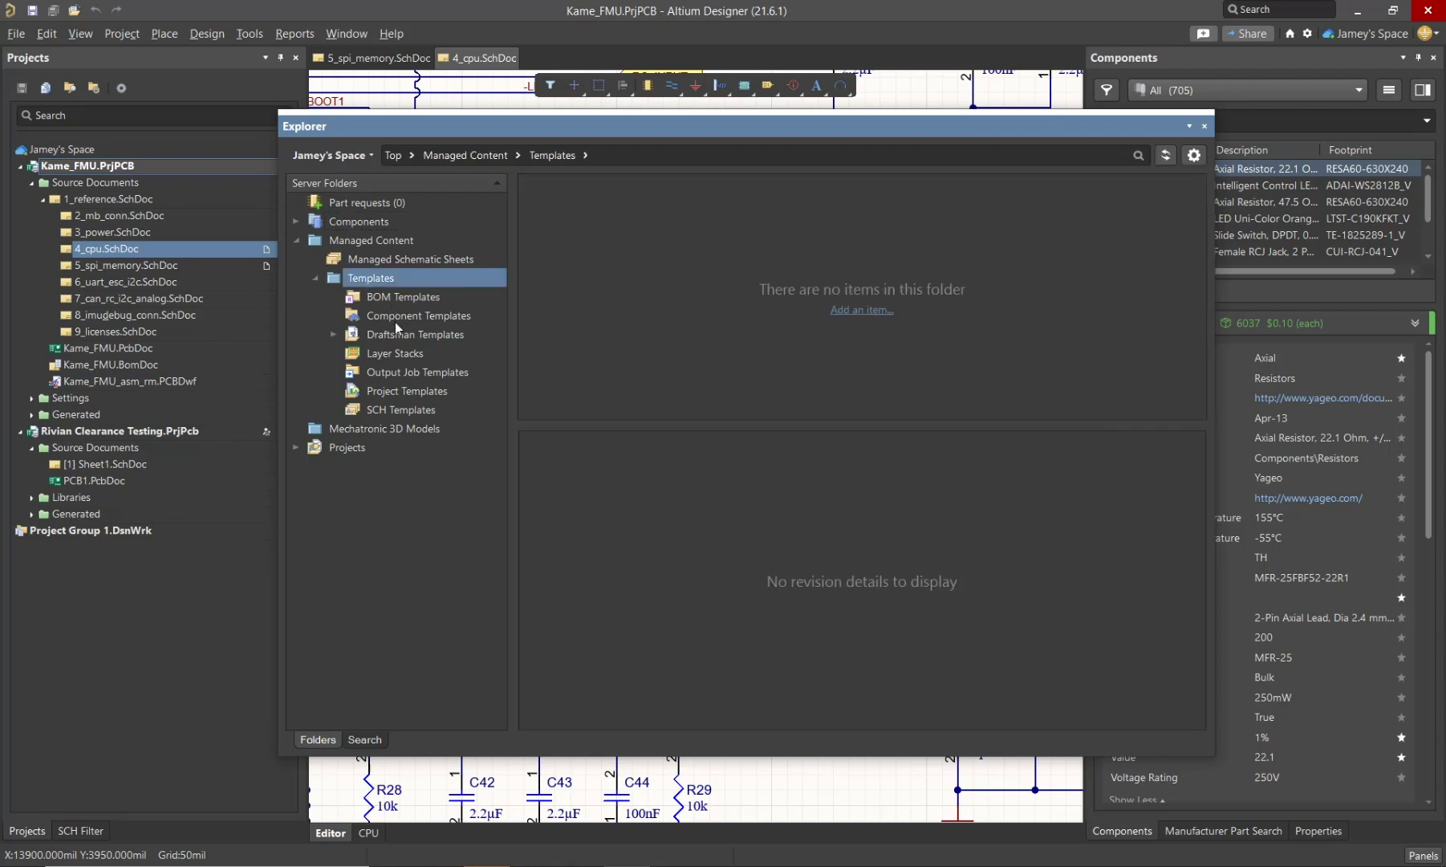
left_click(401, 339)
left_click(406, 373)
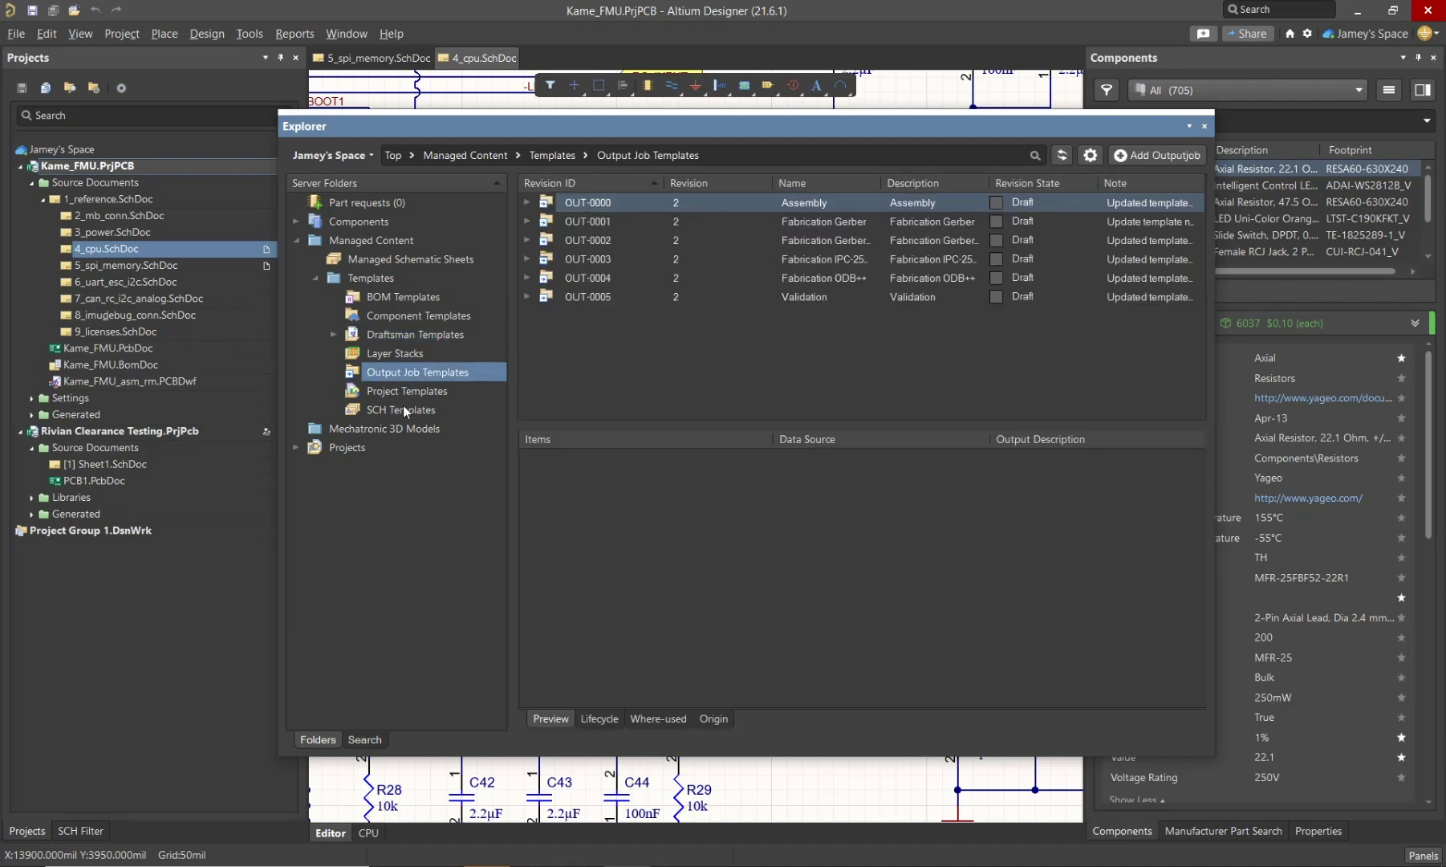
left_click(404, 410)
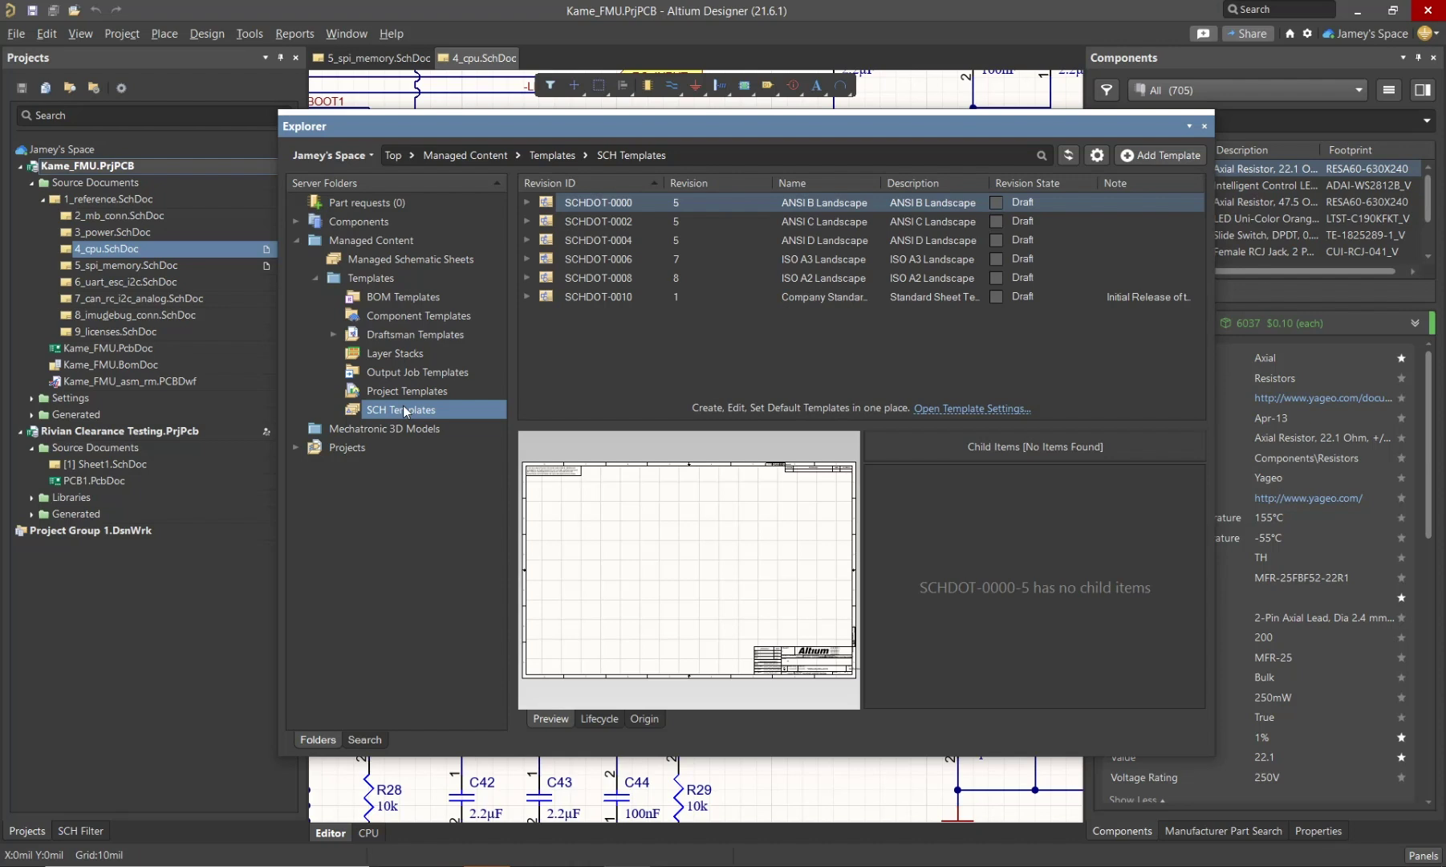
left_click(297, 447)
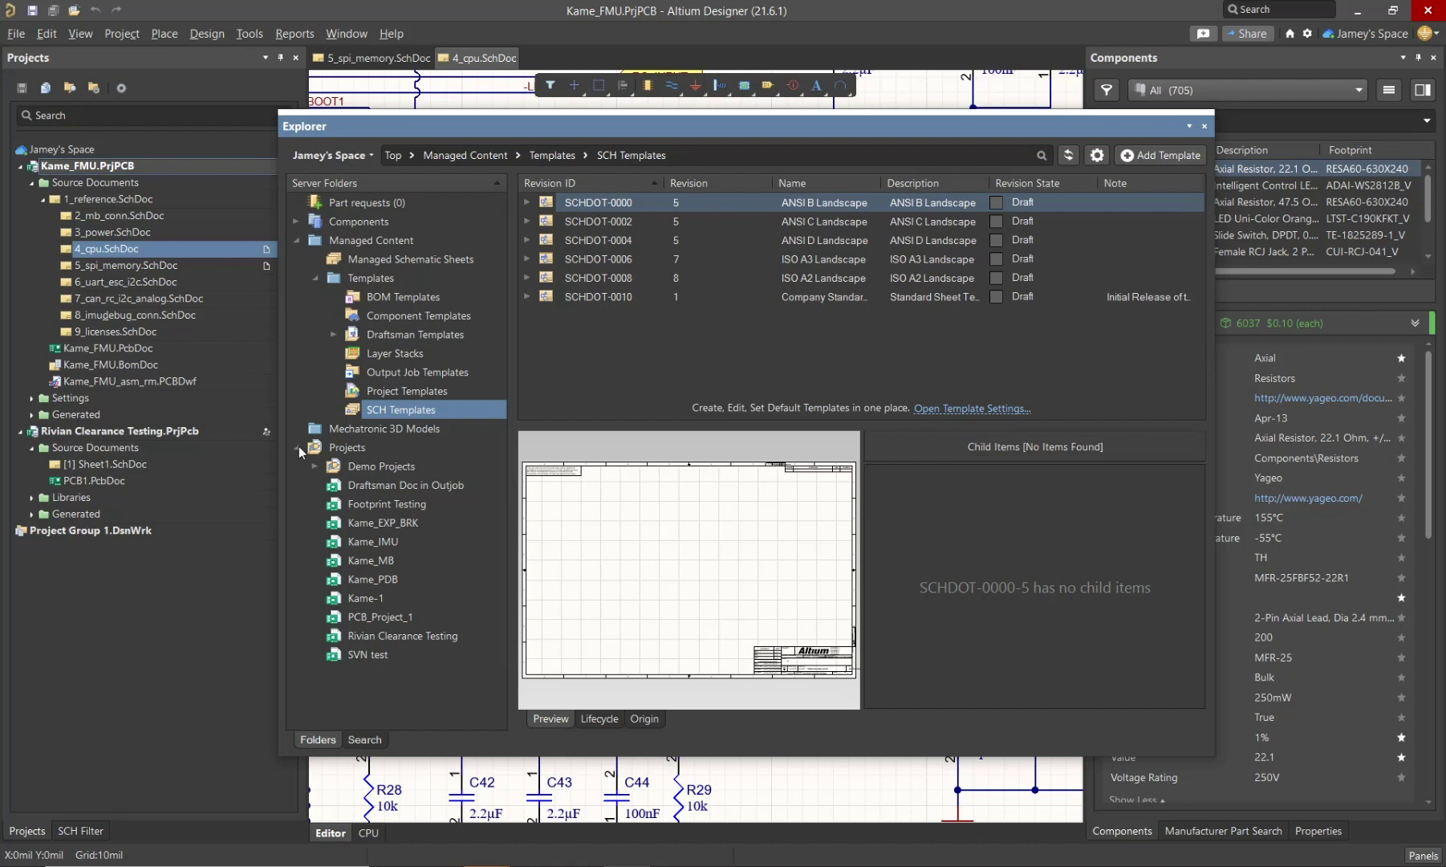
Step: Start a new Components-type subfolder under the server's Components folder and name it Passive Components
left_click(296, 222)
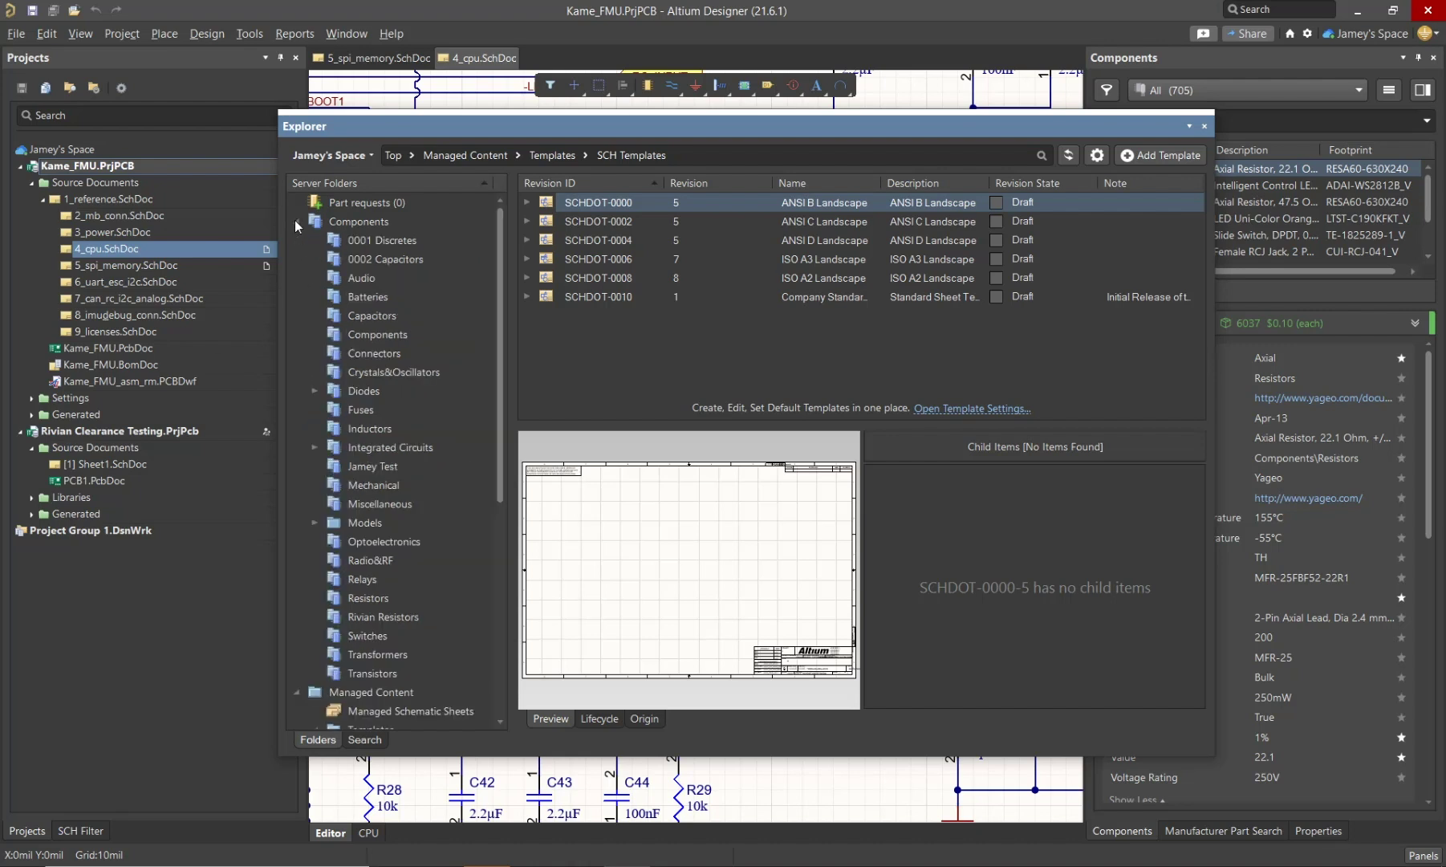
left_click(374, 228)
right_click(373, 224)
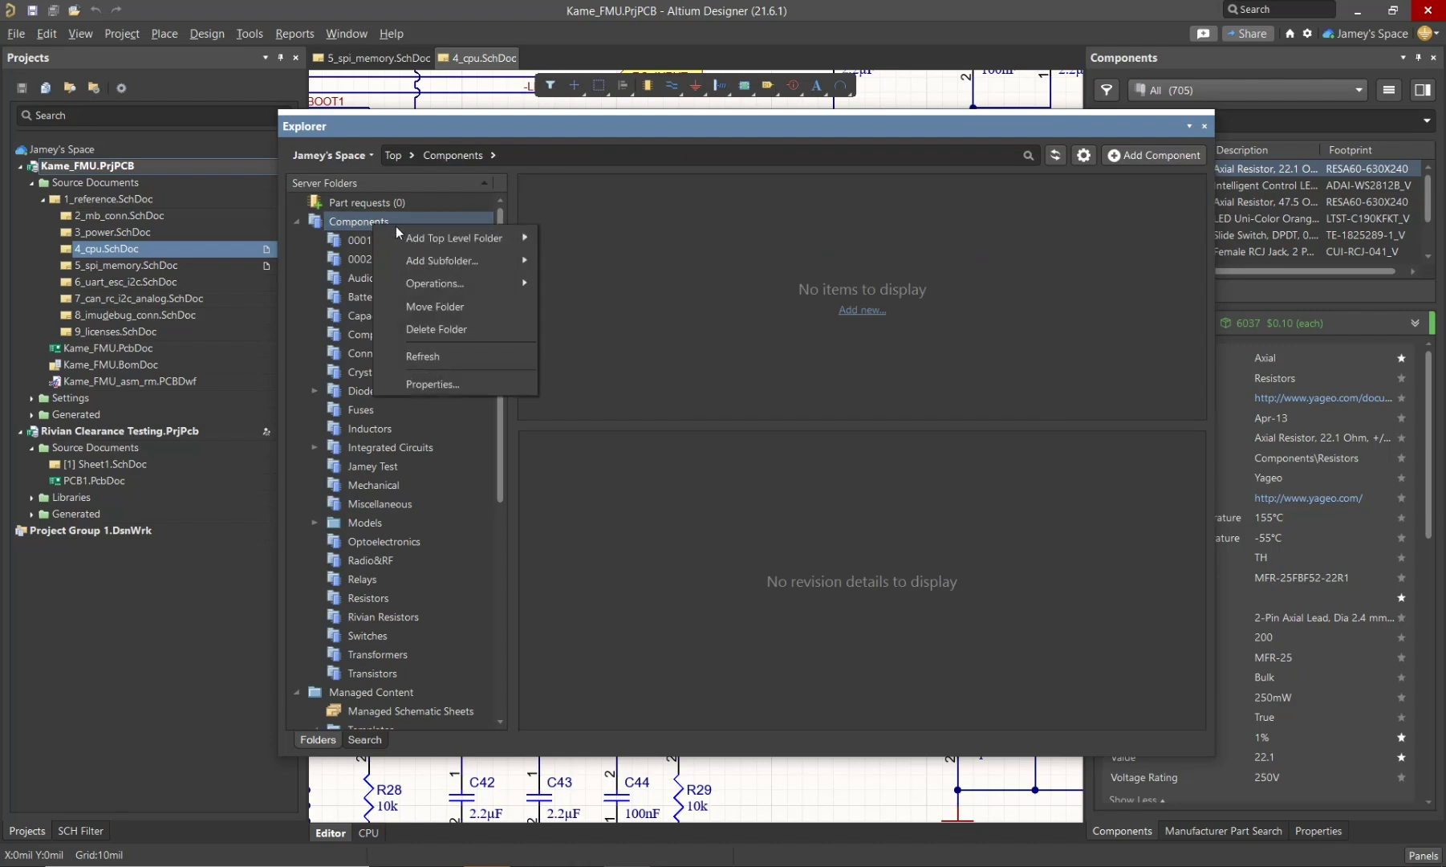
mouse_move(497, 260)
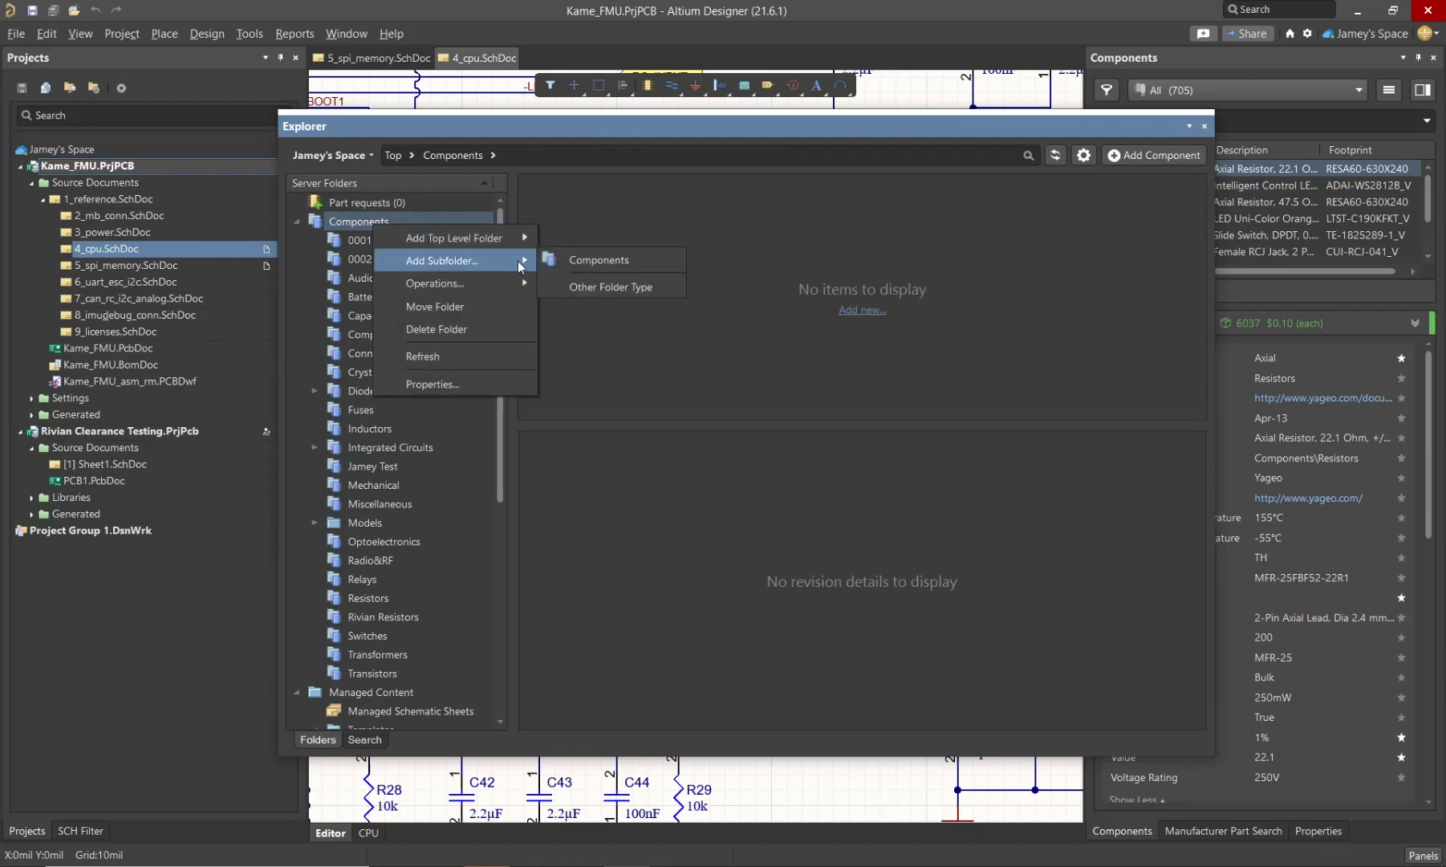
left_click(669, 257)
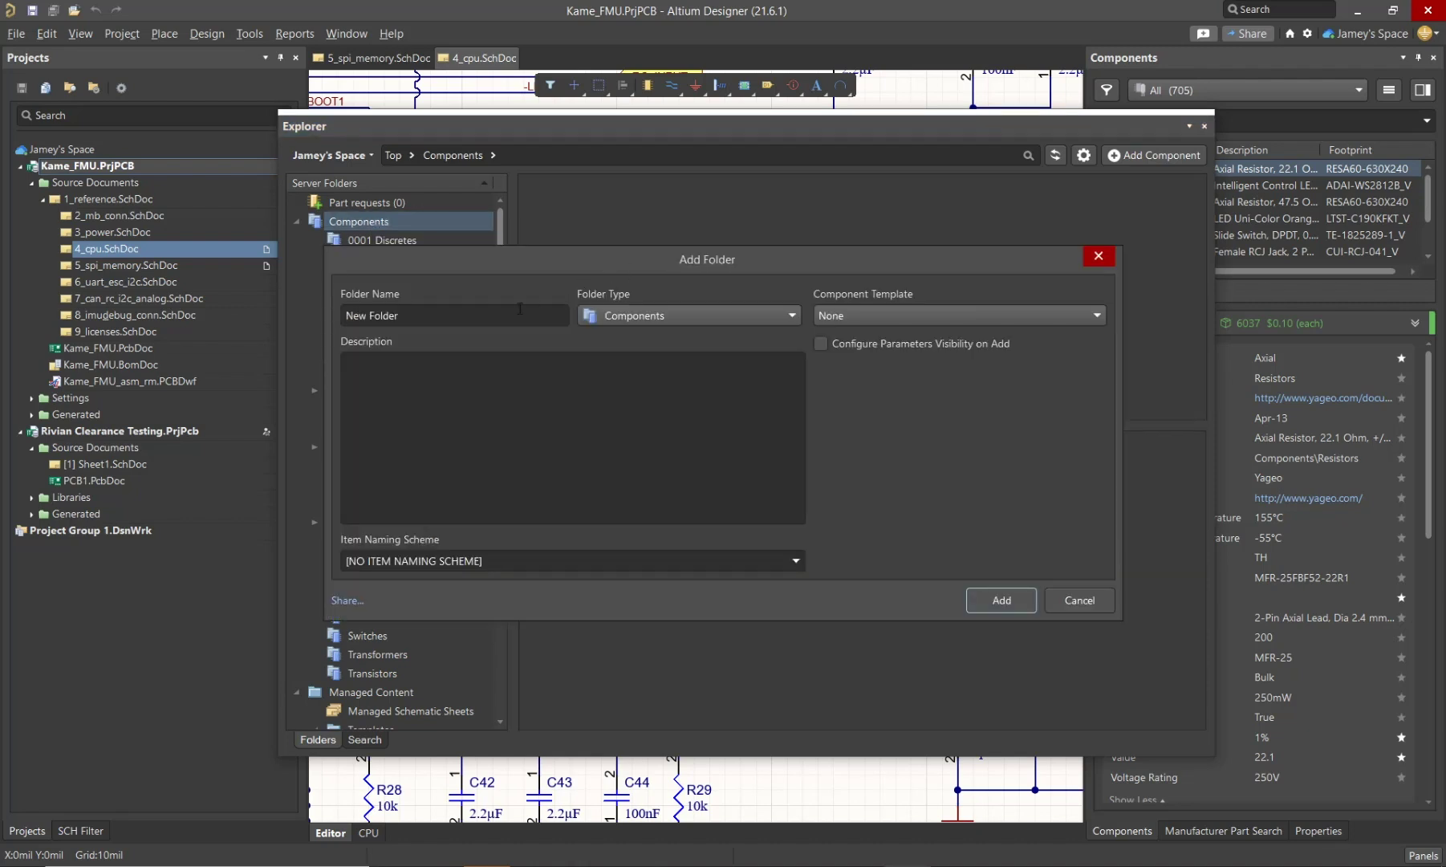
left_click(513, 312)
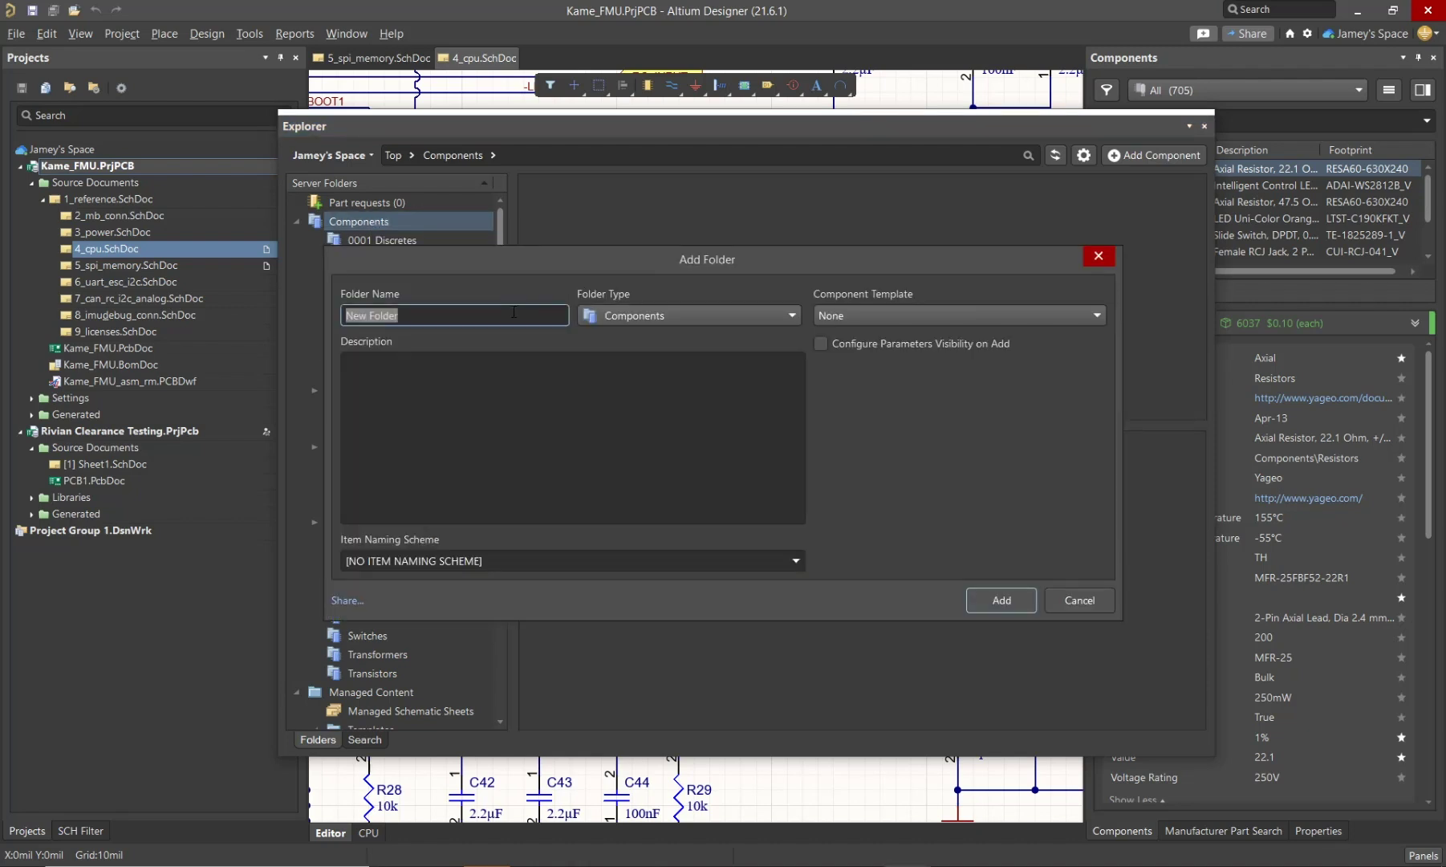
type("Passive Compn")
key("BackSpace")
type("onents")
Step: Check the folder type and component template choices, keep Components and None, and add the Passive Components folder
left_click(649, 318)
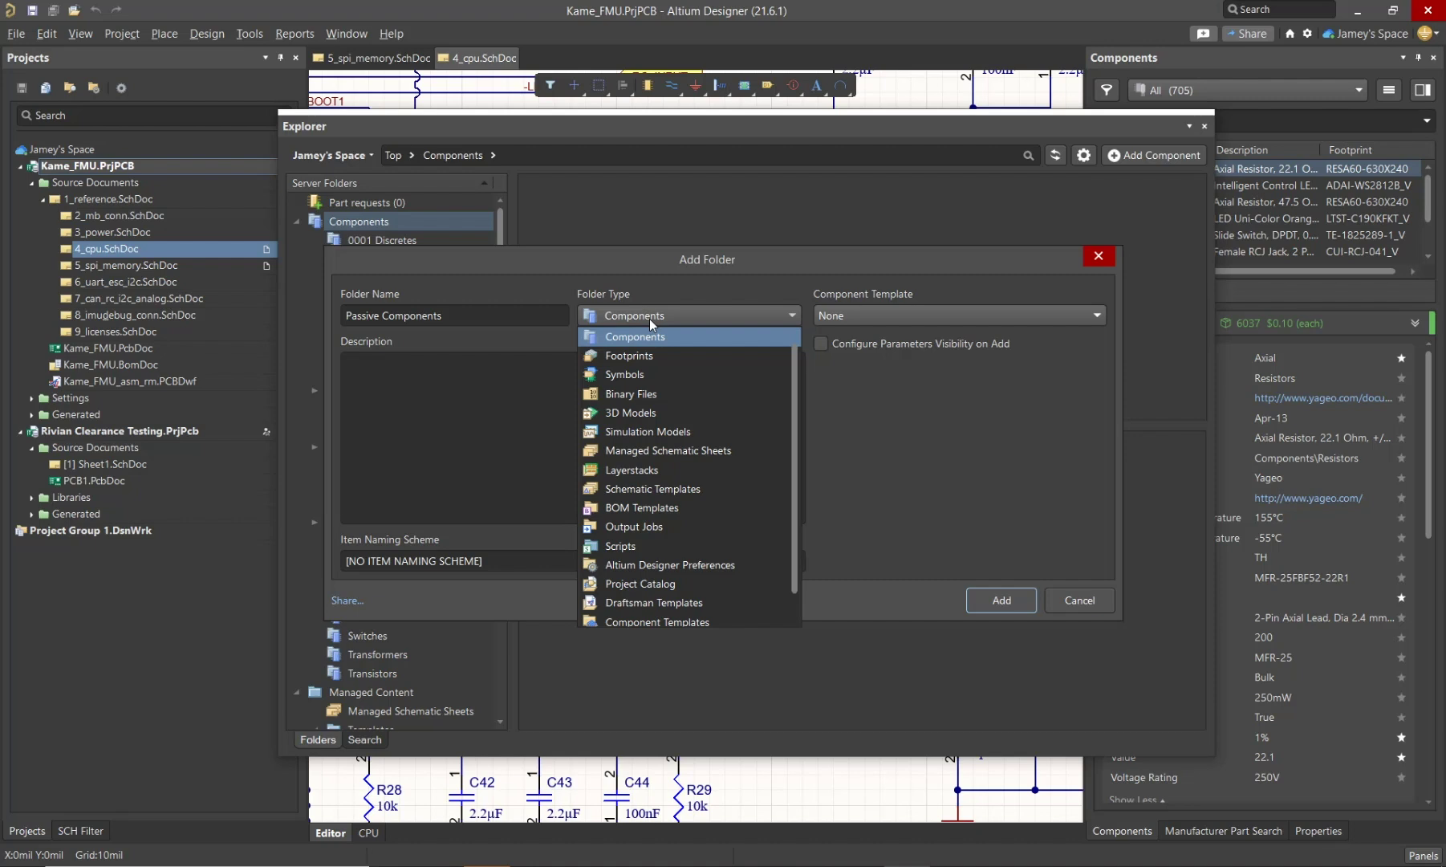
left_click(649, 319)
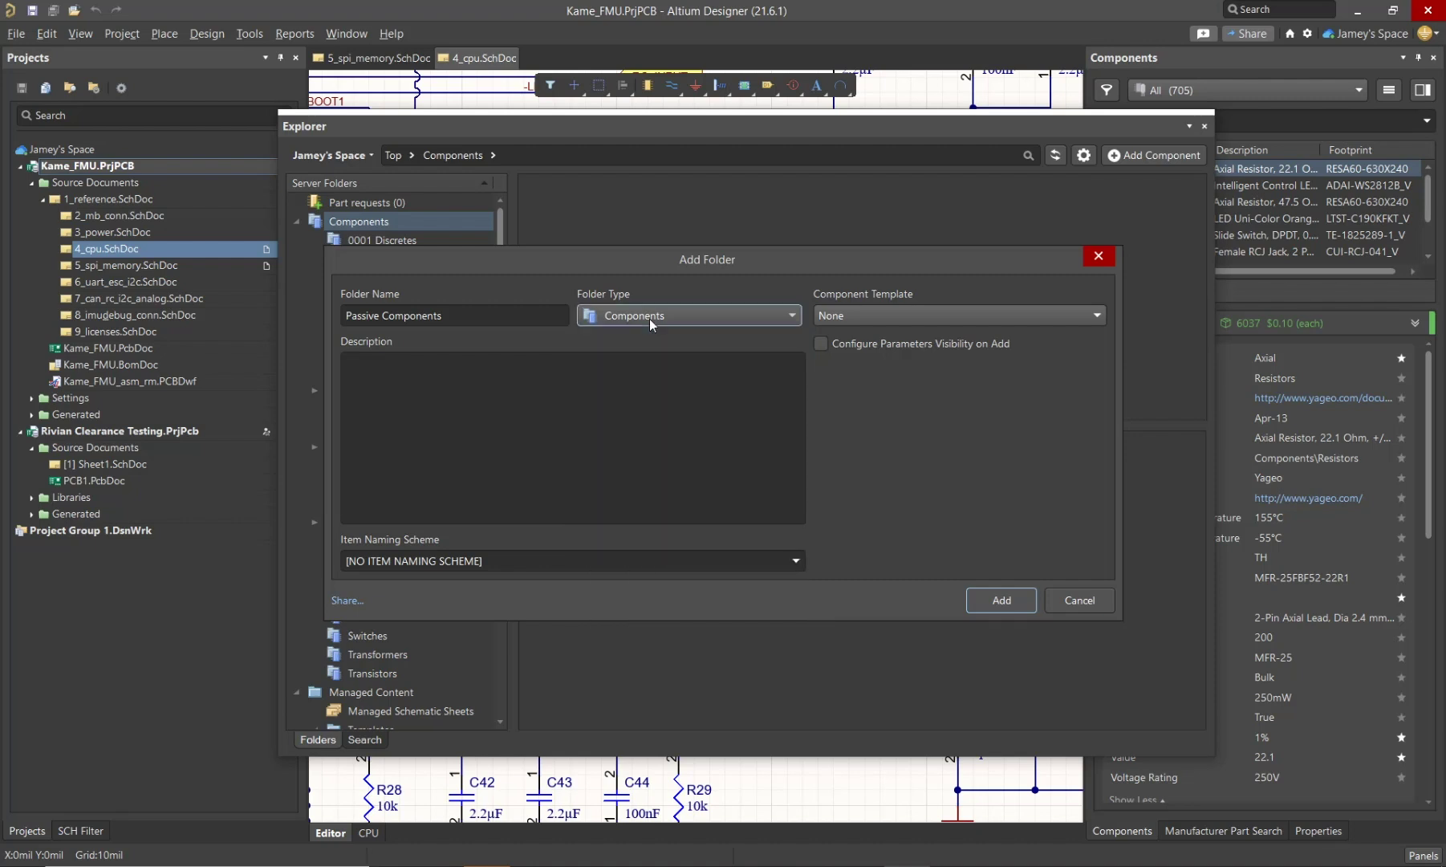
left_click(880, 317)
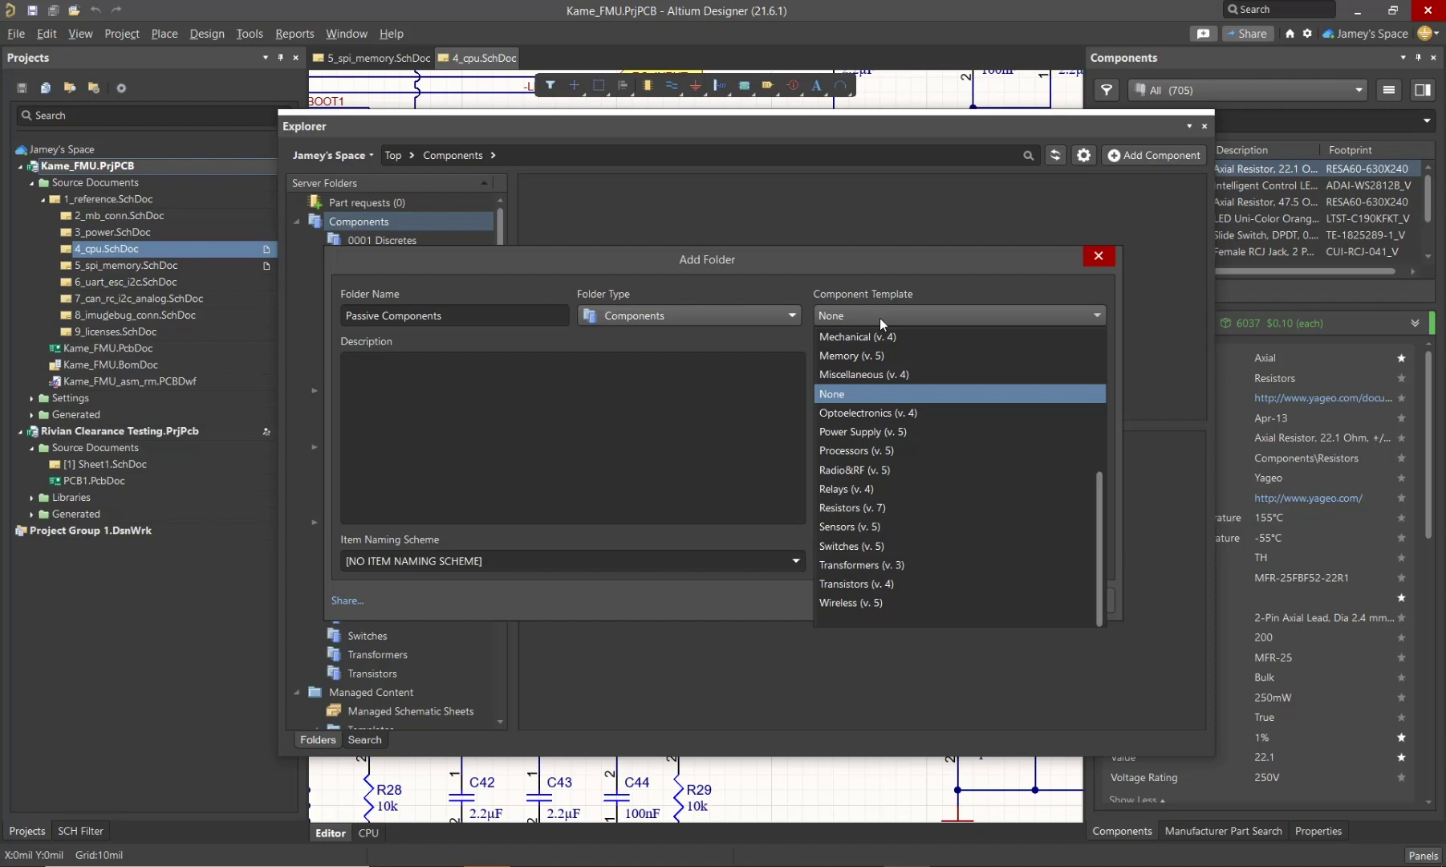
left_click(880, 318)
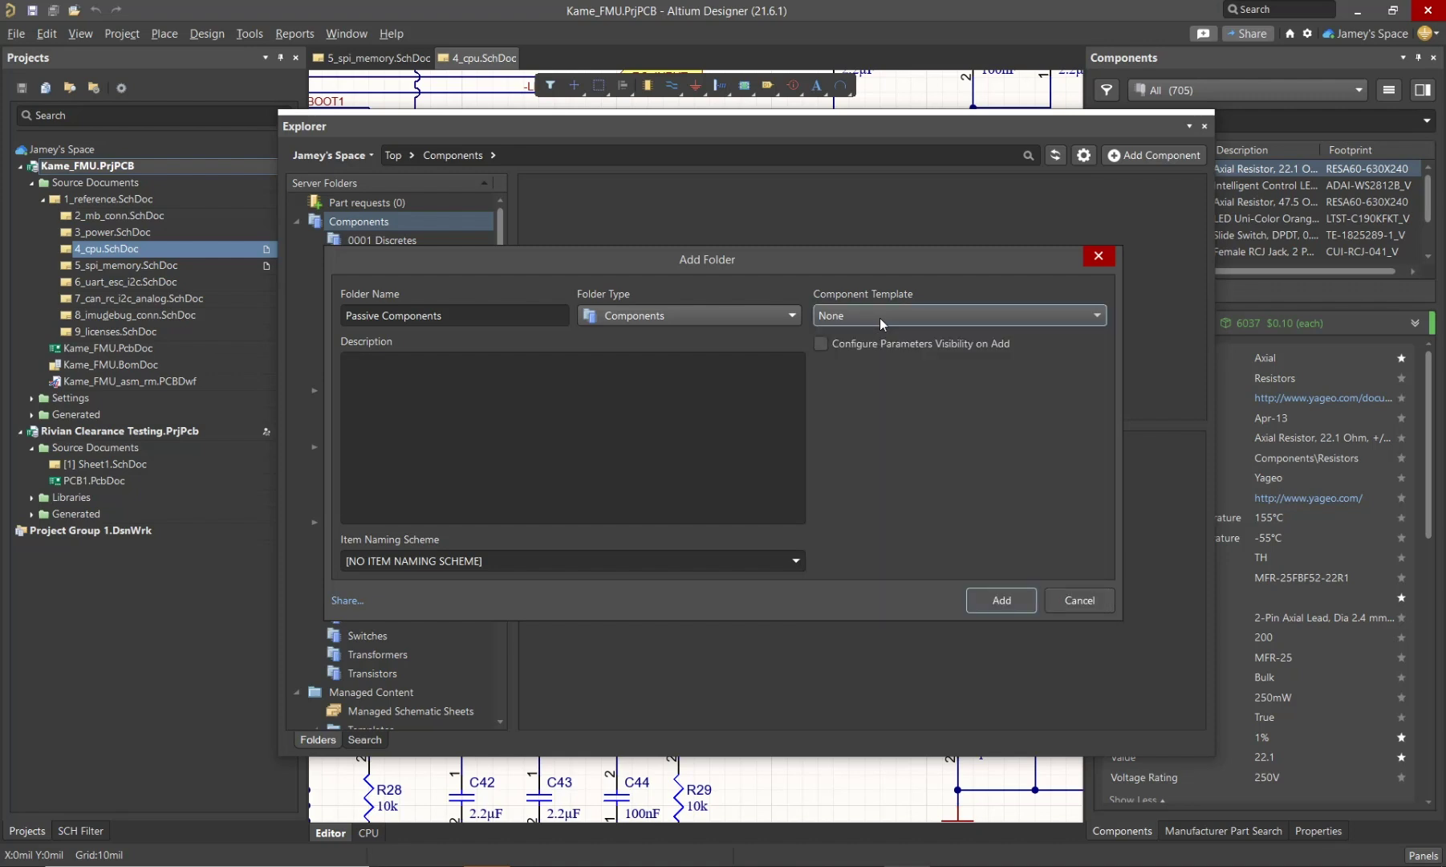
left_click(987, 607)
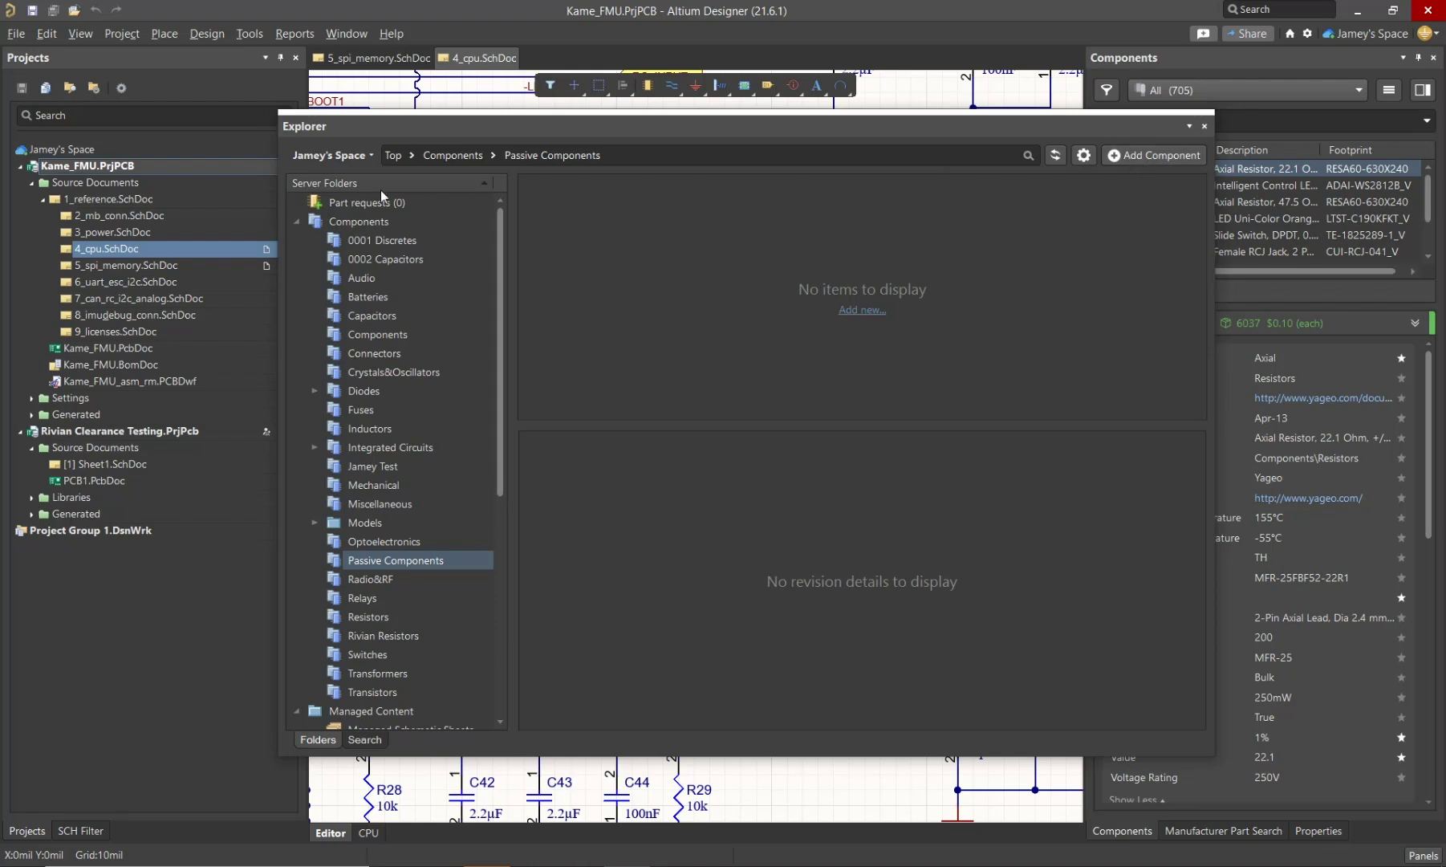
Step: Start a new subfolder under Managed Content's Templates folder with the folder type Schematic Templates
left_click(296, 222)
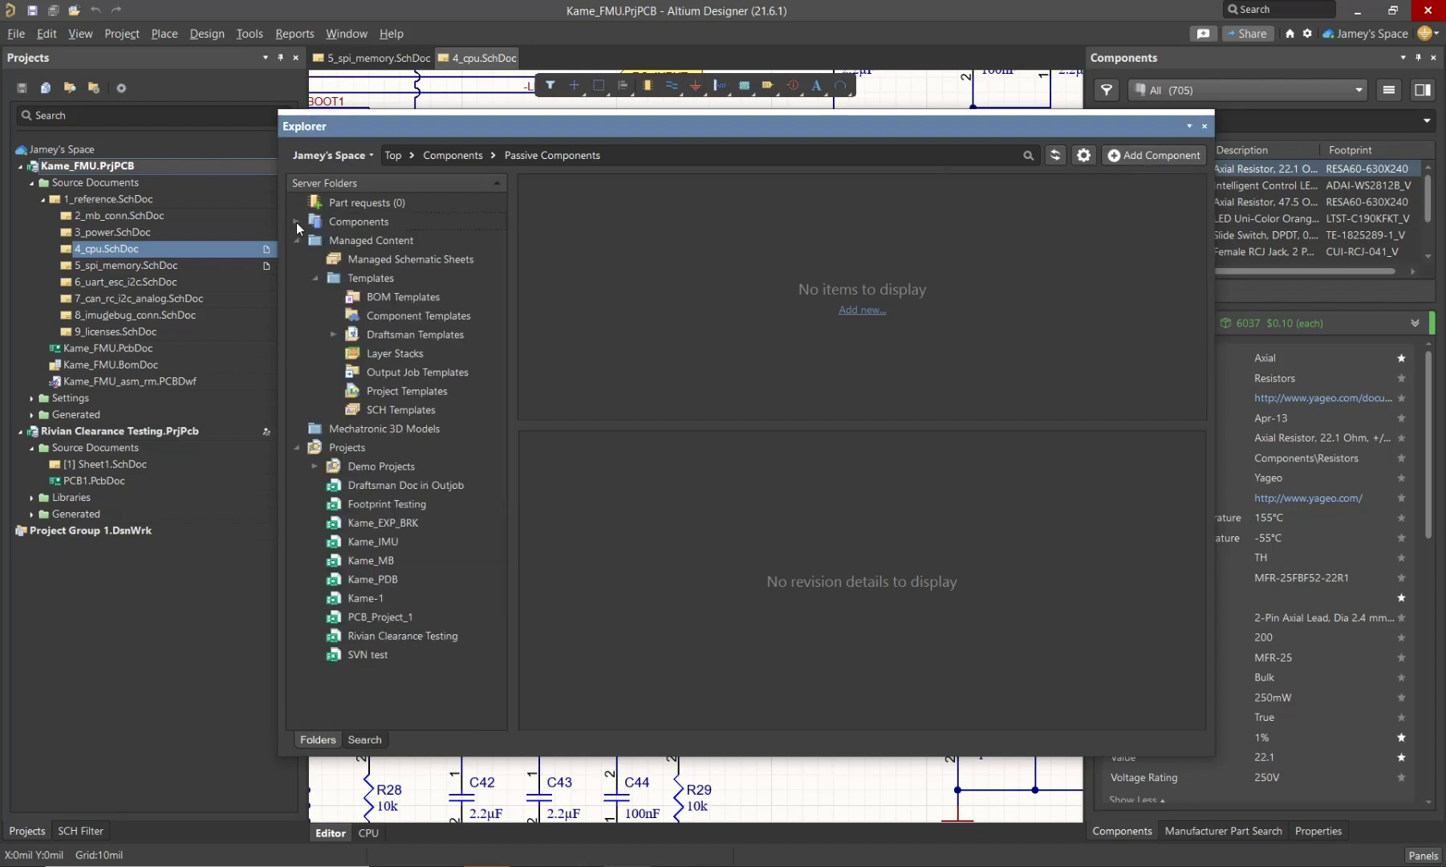
left_click(409, 278)
right_click(409, 276)
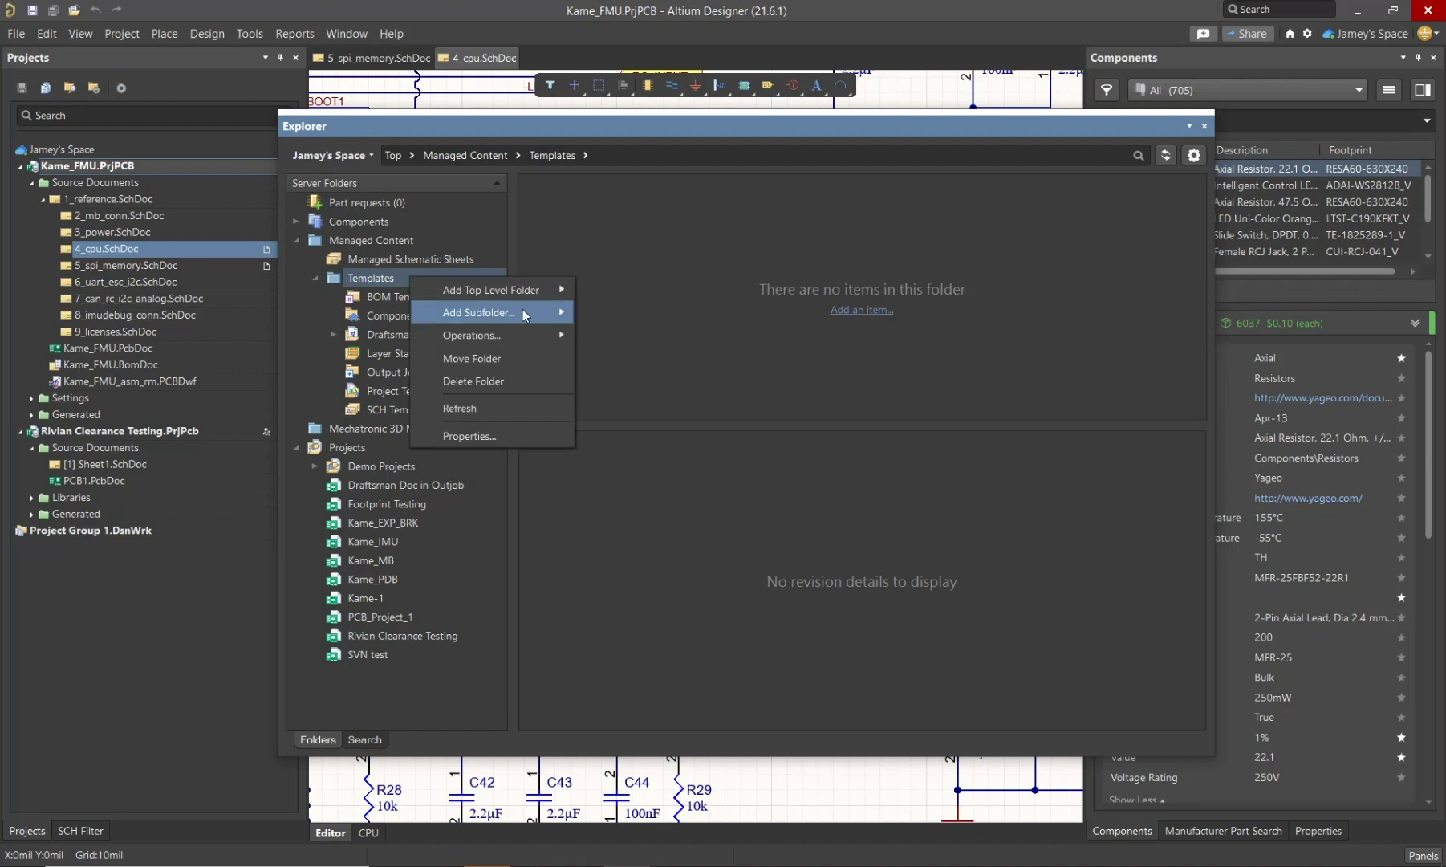
mouse_move(523, 315)
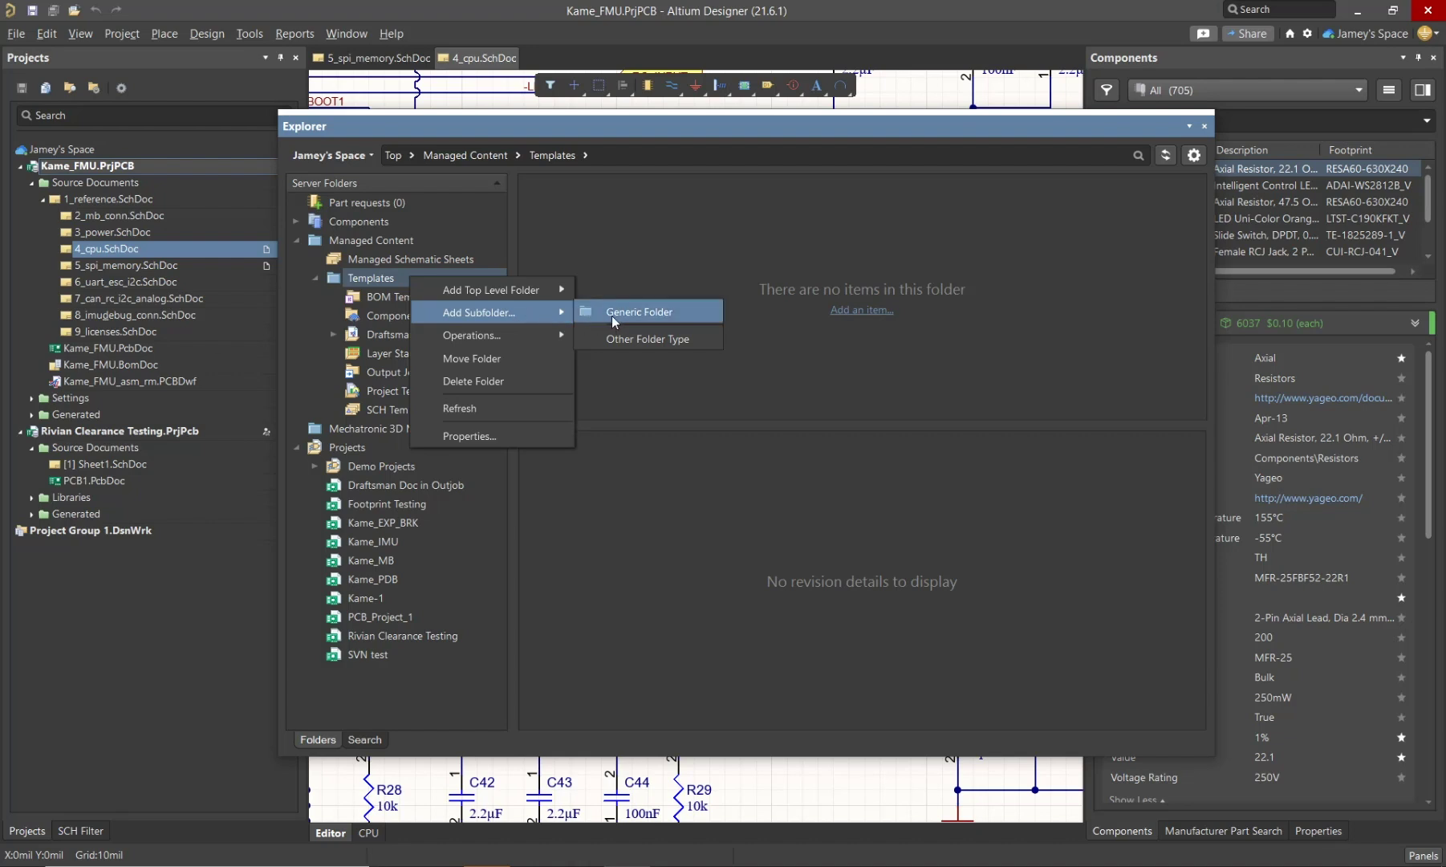
left_click(703, 339)
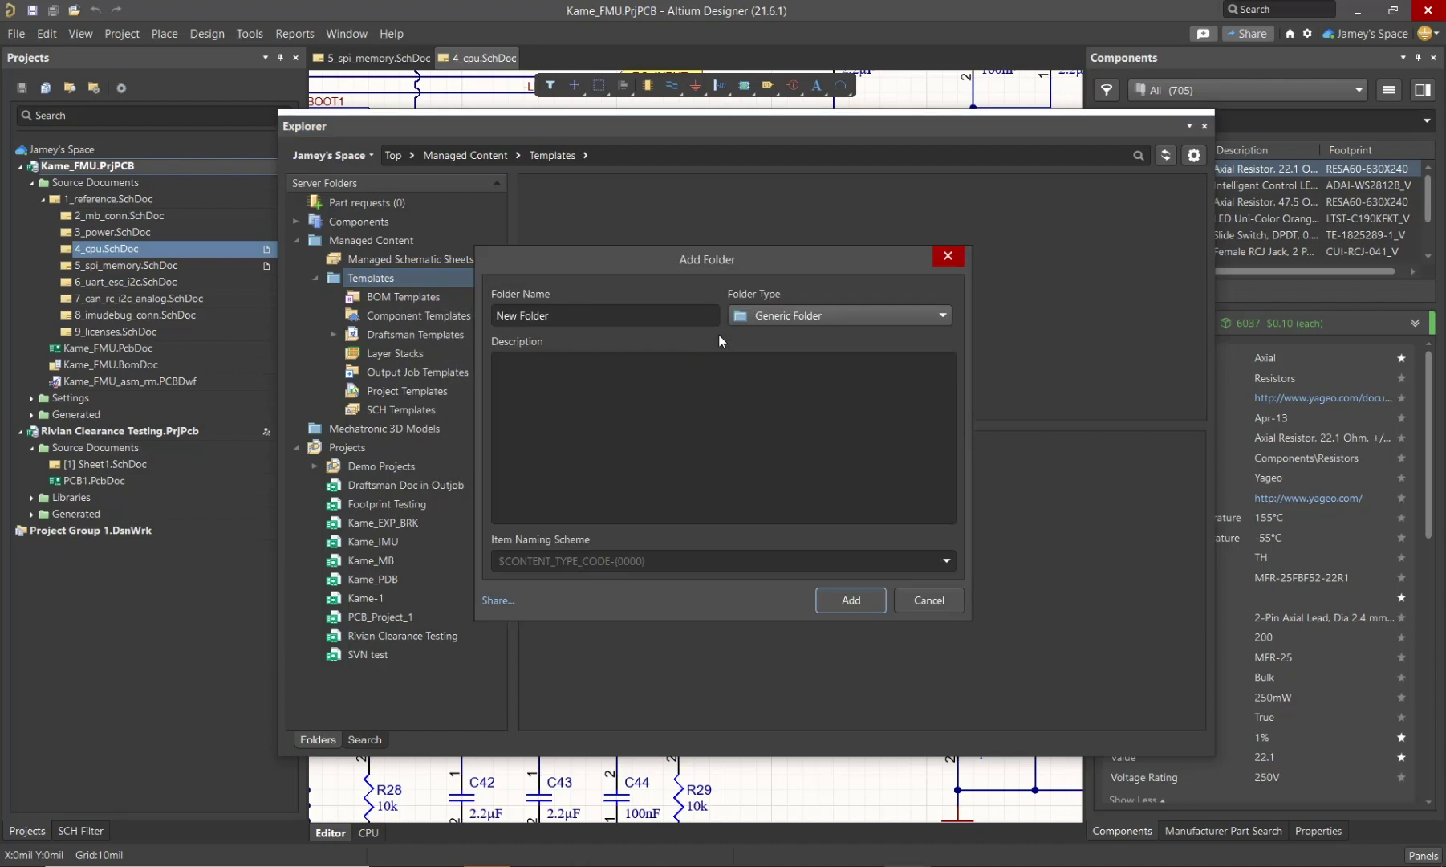
left_click(806, 315)
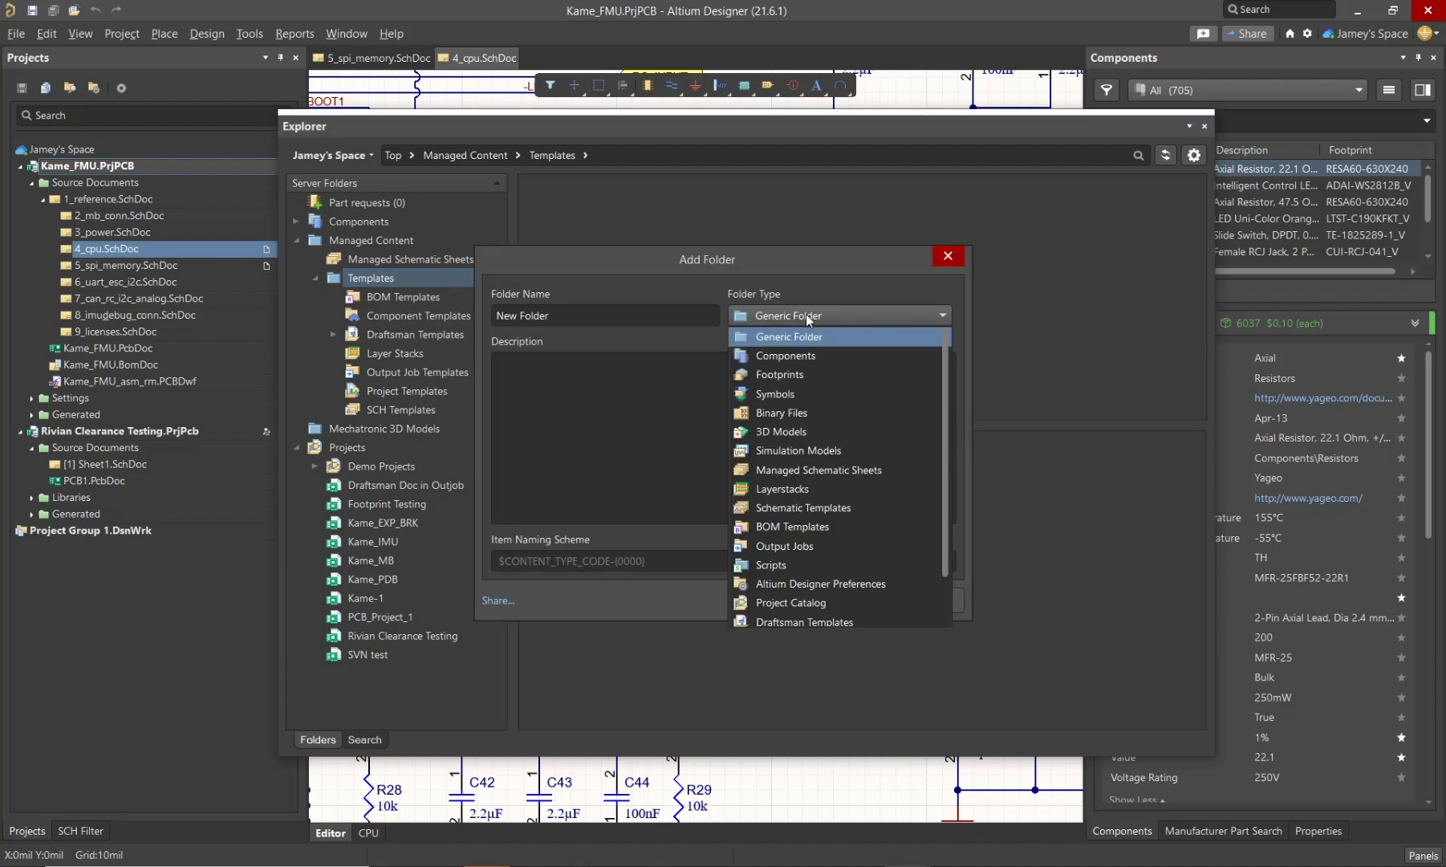
scroll(811, 393, "down", 1)
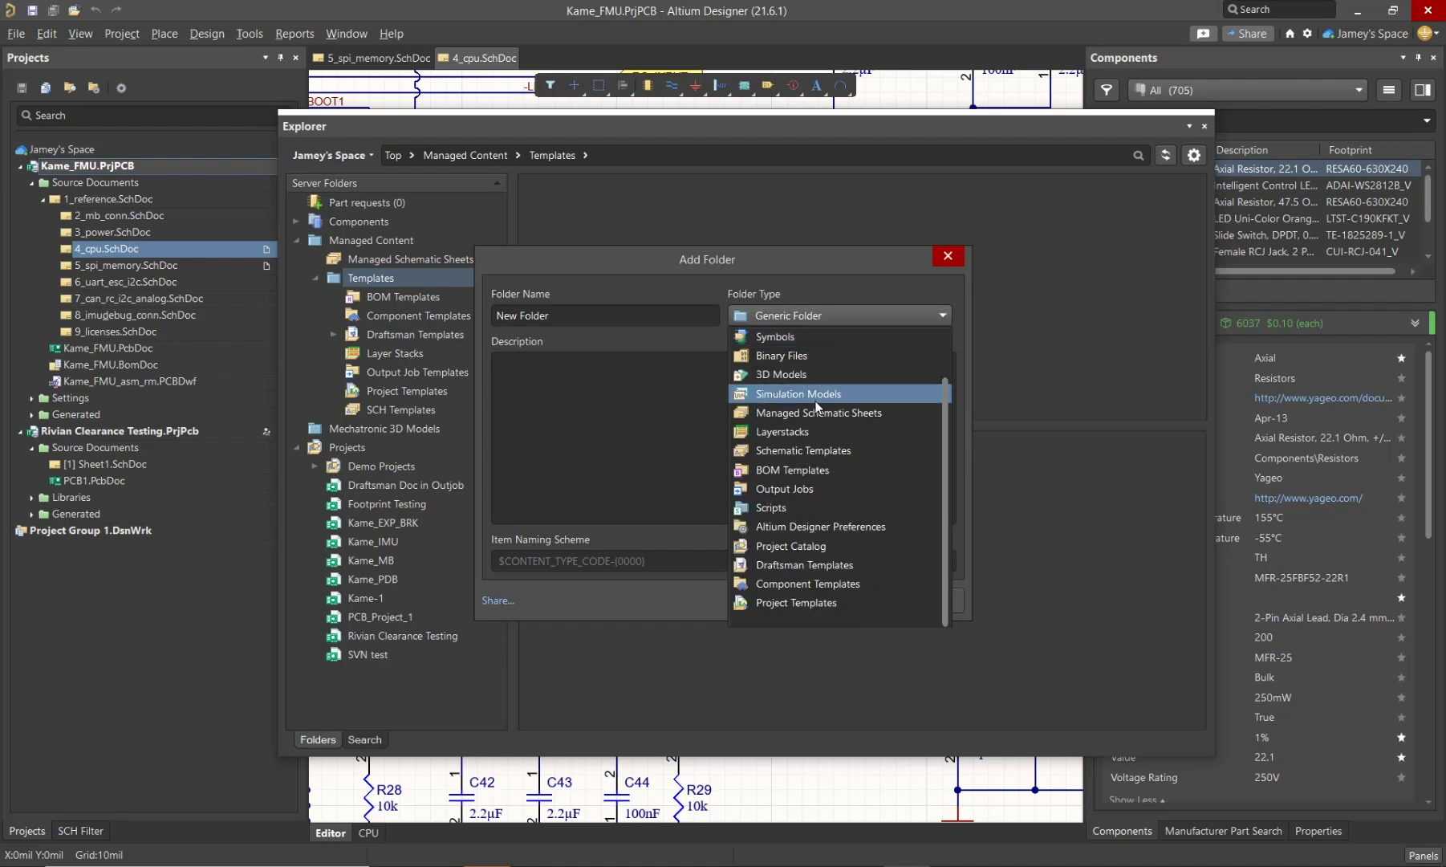
left_click(809, 450)
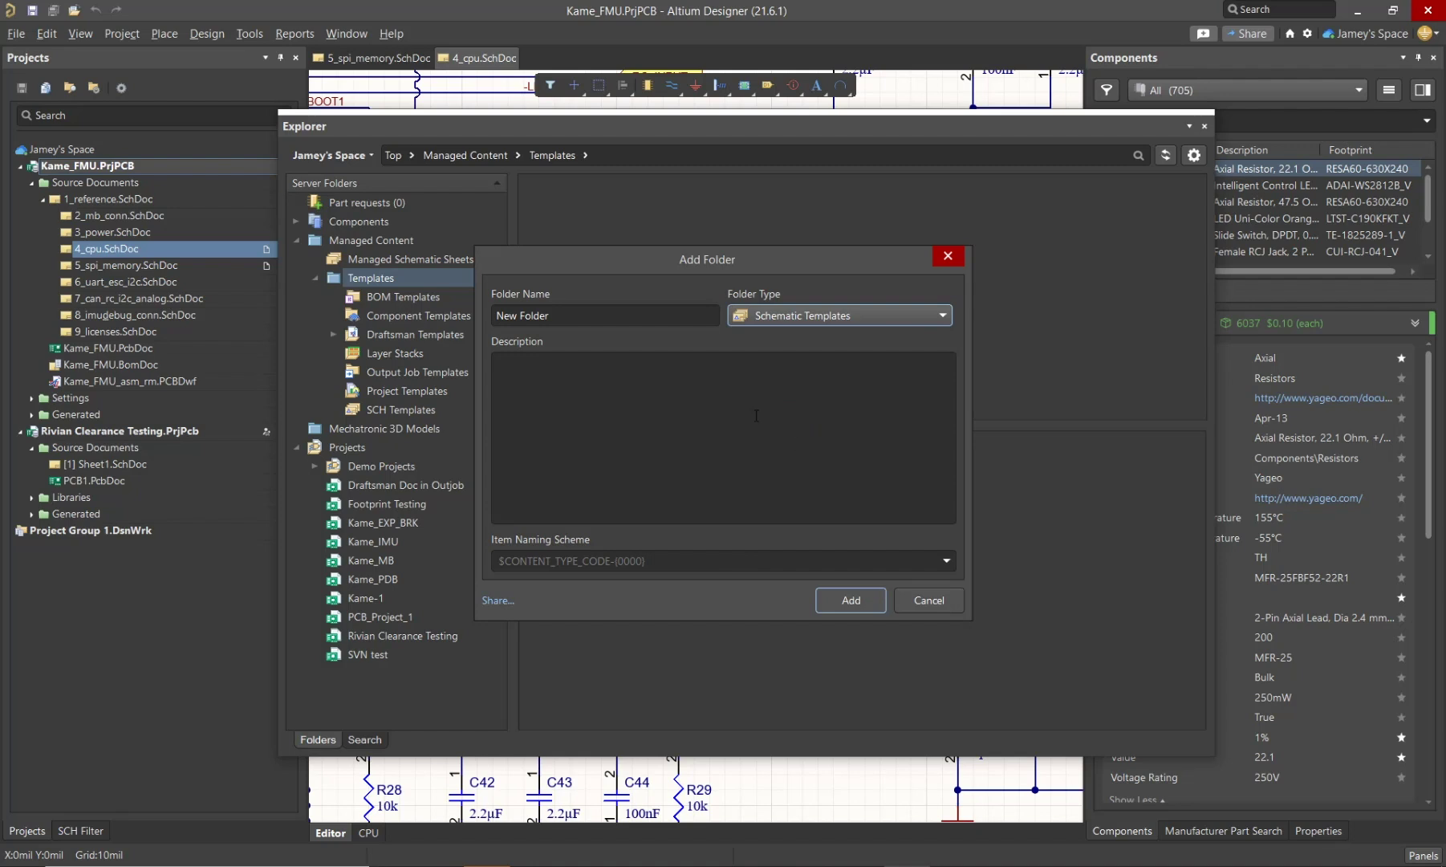
Step: Name the new folder Personal Schematic Templates, add it, and briefly check its form for creating a template
left_click(648, 315)
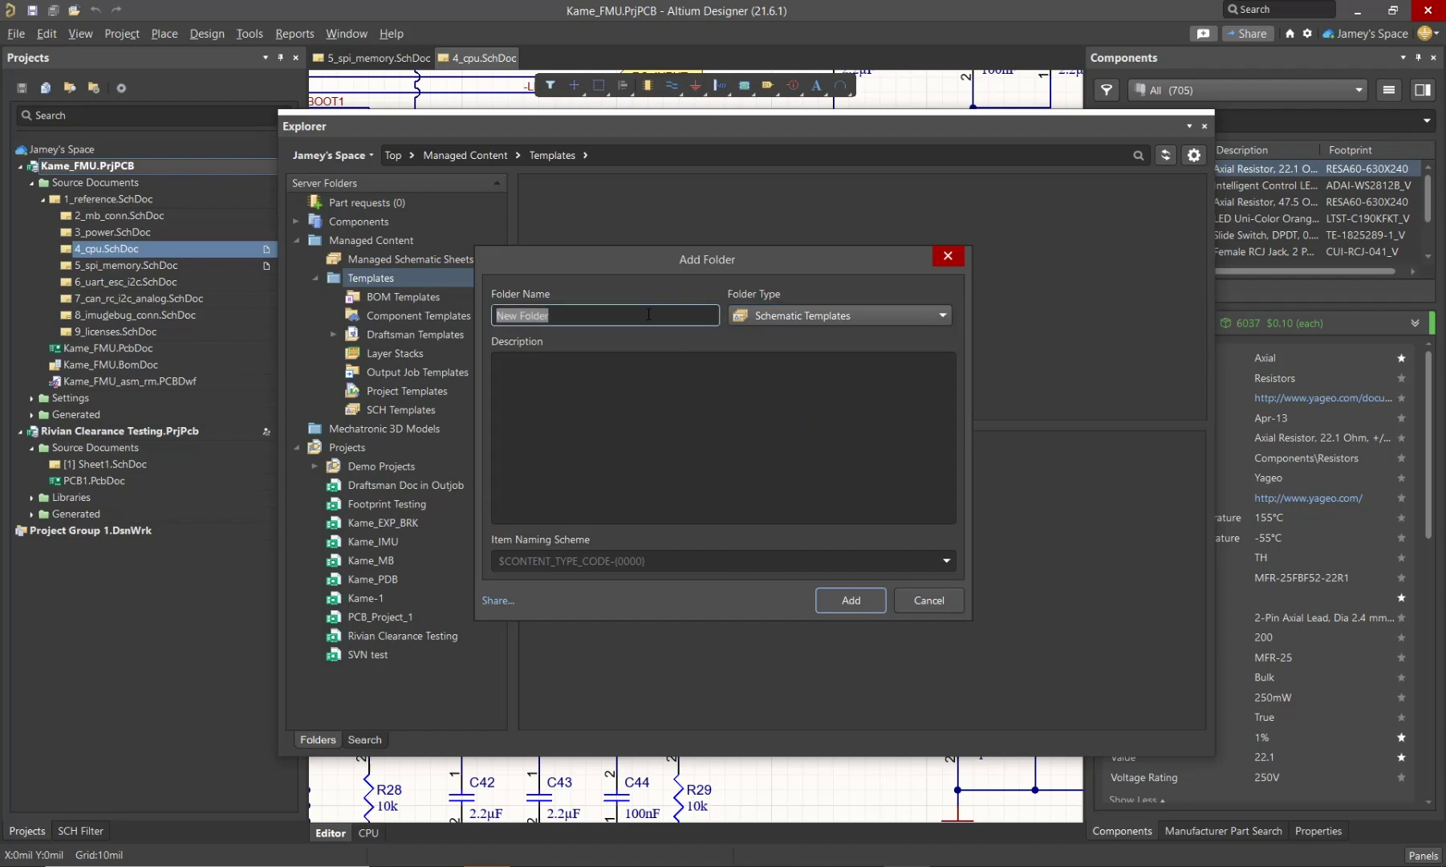
type("Personal Schematic Templates")
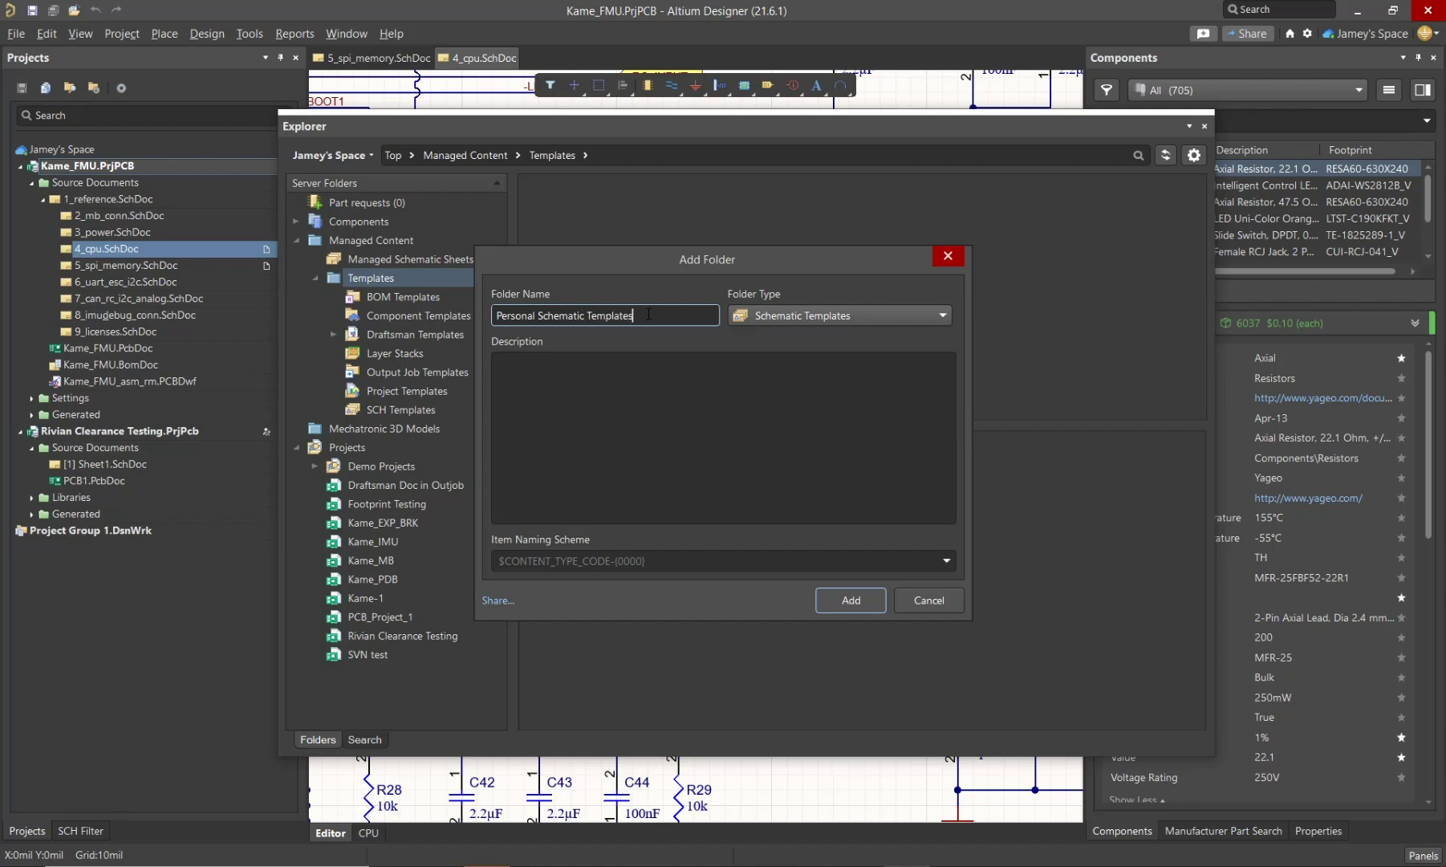
left_click(823, 602)
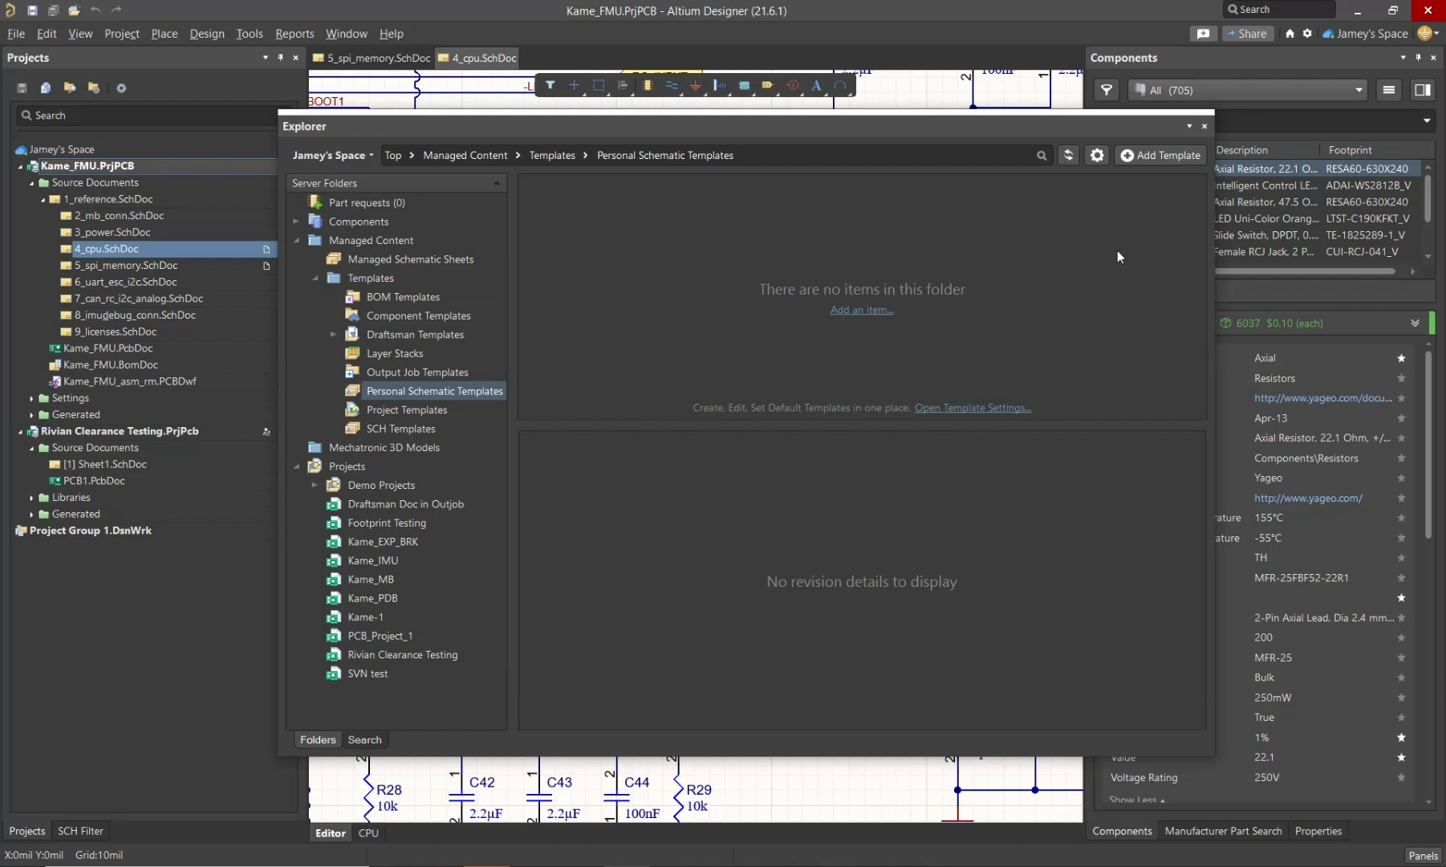
left_click(1154, 159)
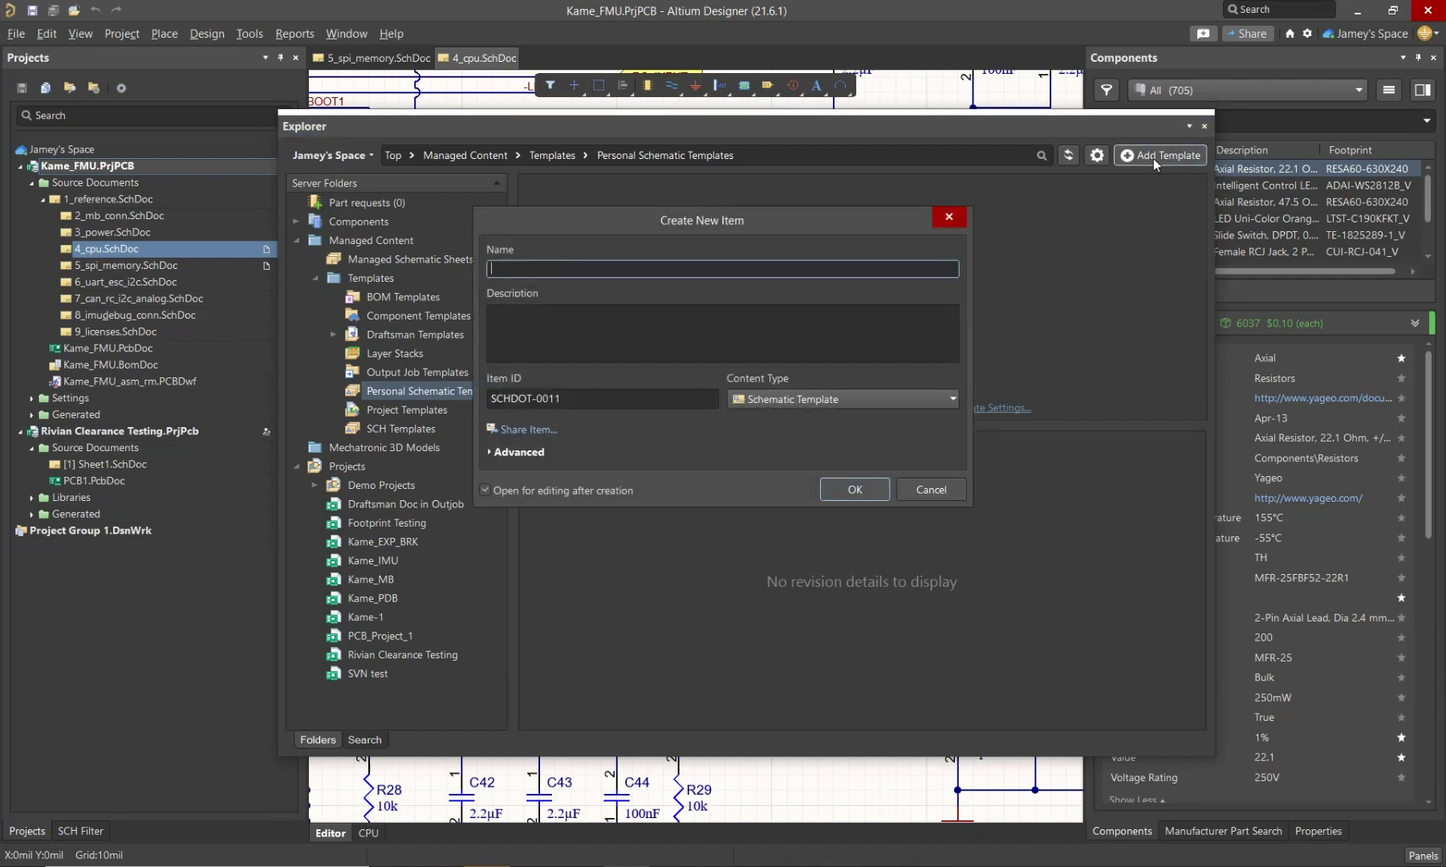
left_click(950, 217)
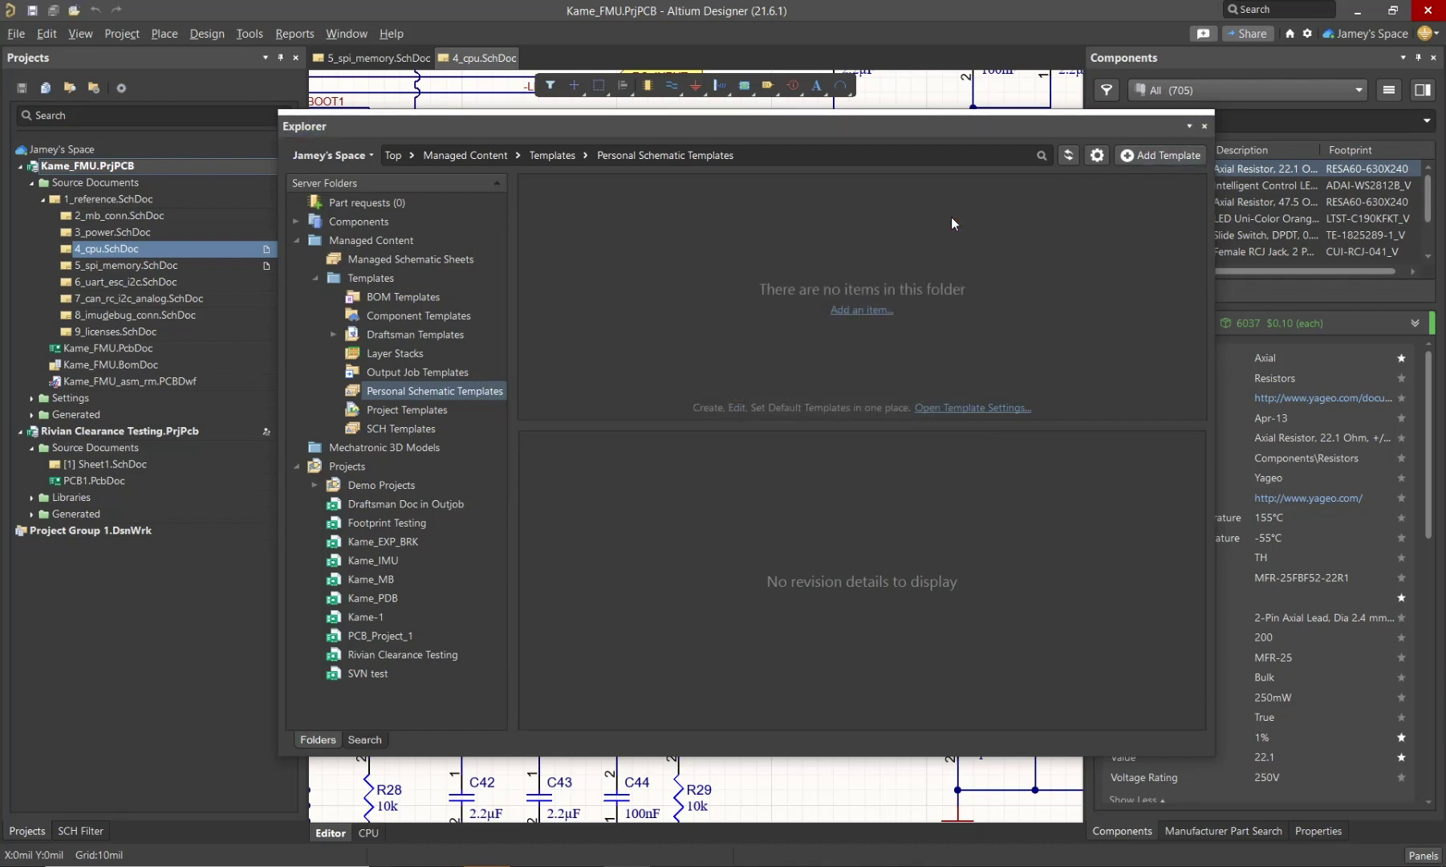
Step: Collapse the server folder tree and add a top-level generic folder named Test Folder
left_click(294, 240)
left_click(294, 277)
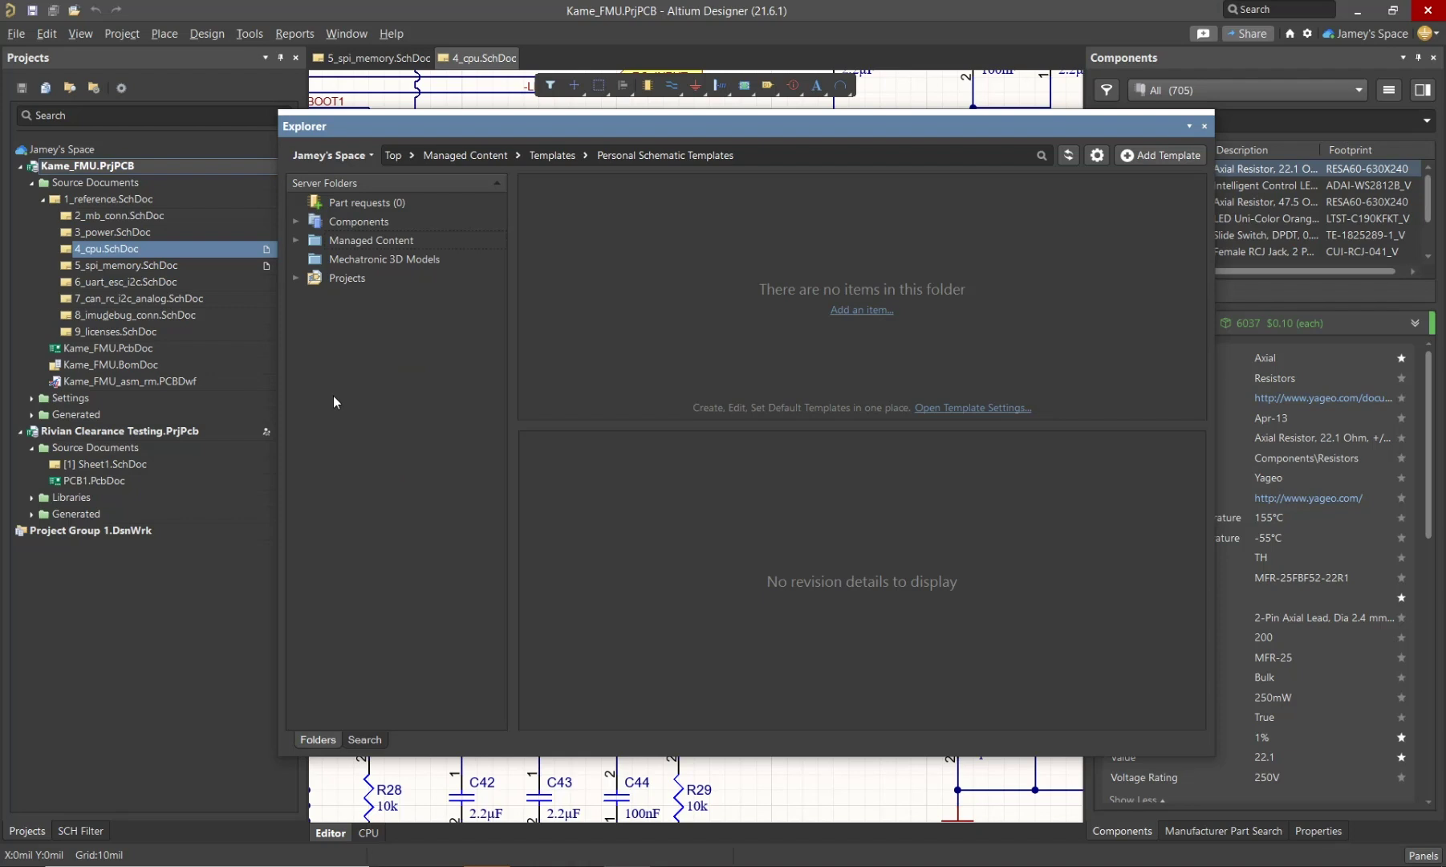
right_click(334, 397)
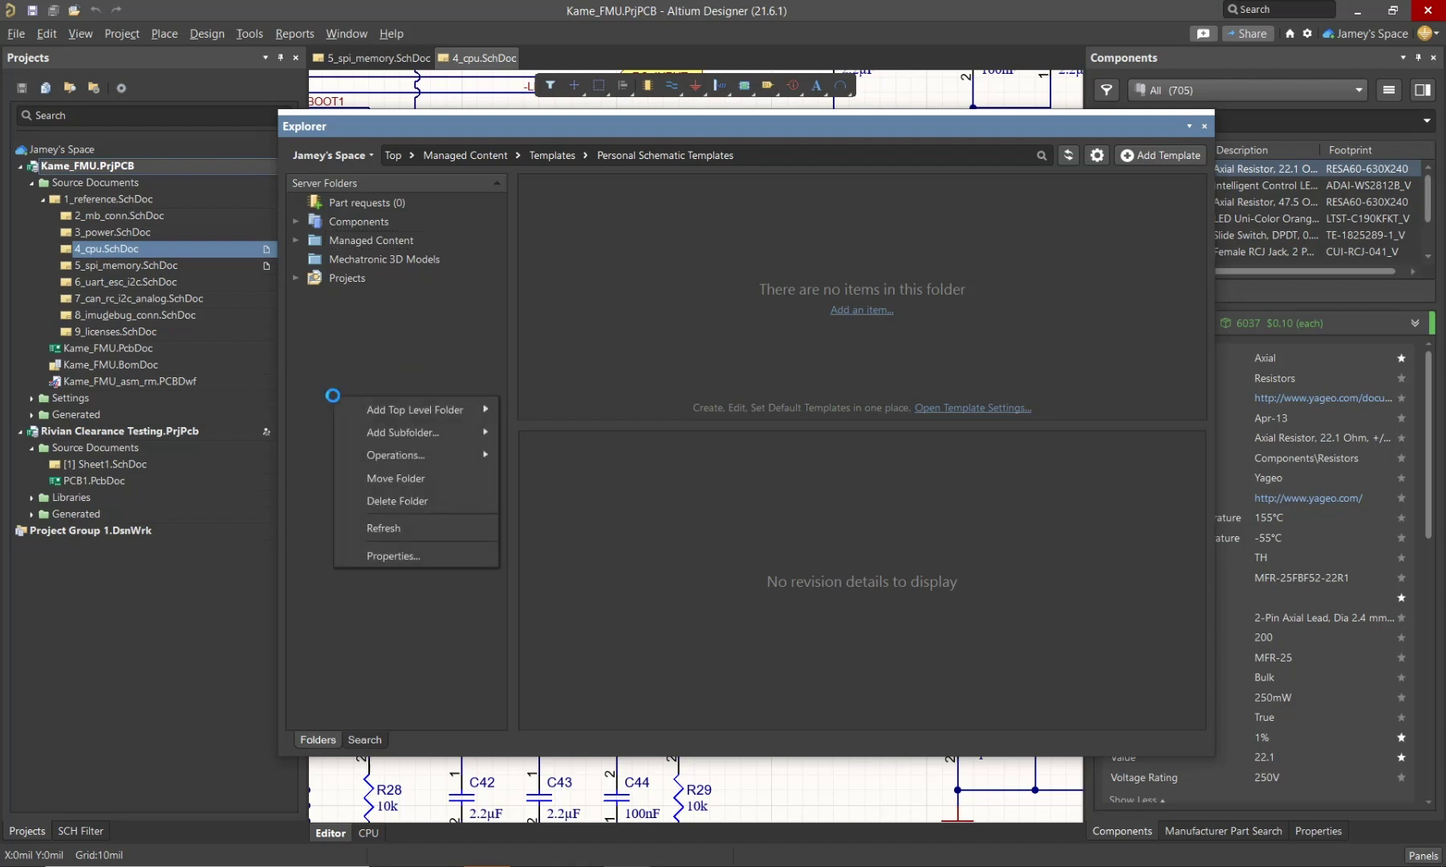
mouse_move(422, 414)
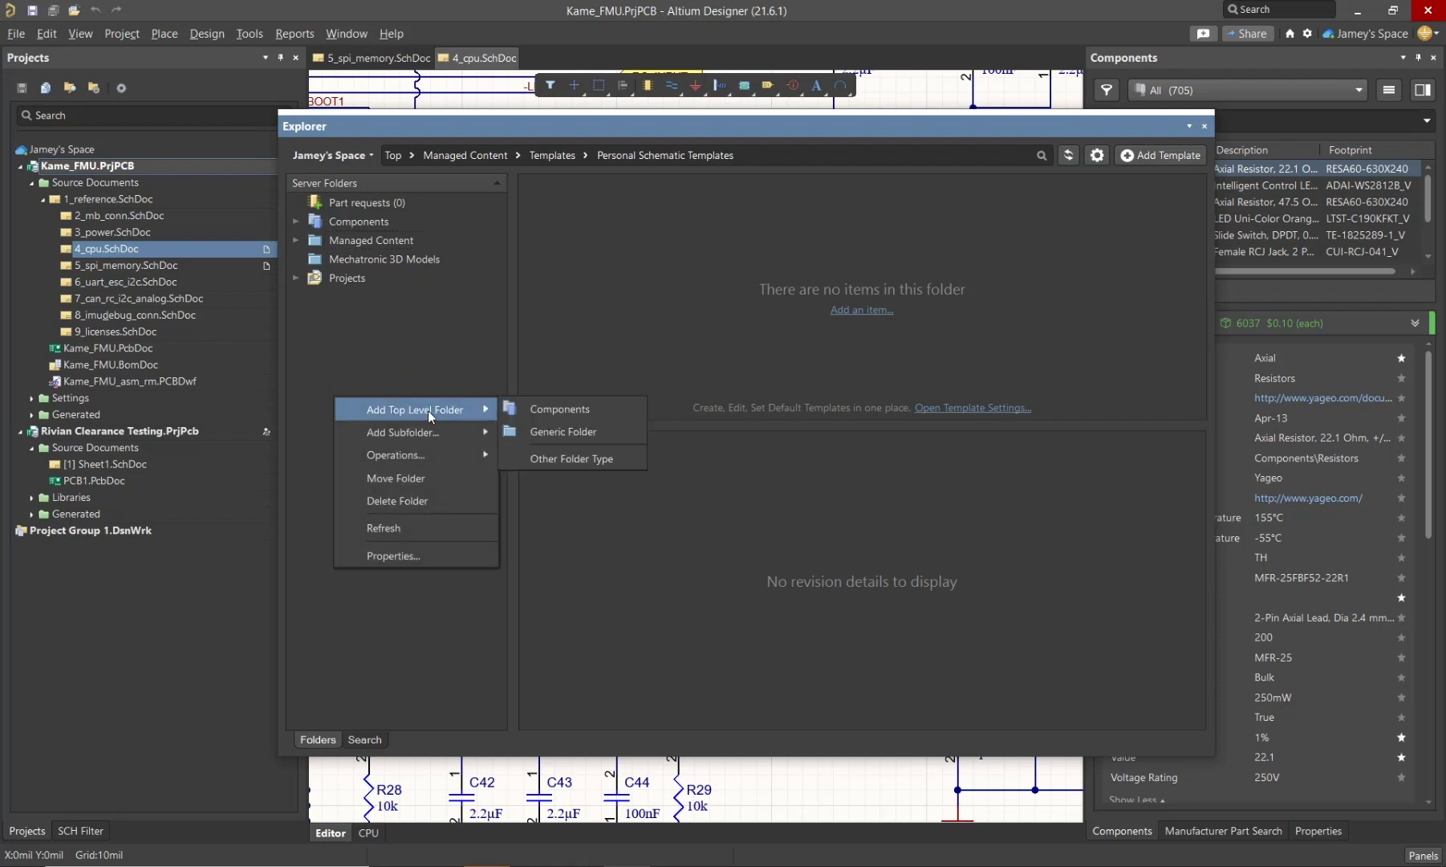
left_click(616, 434)
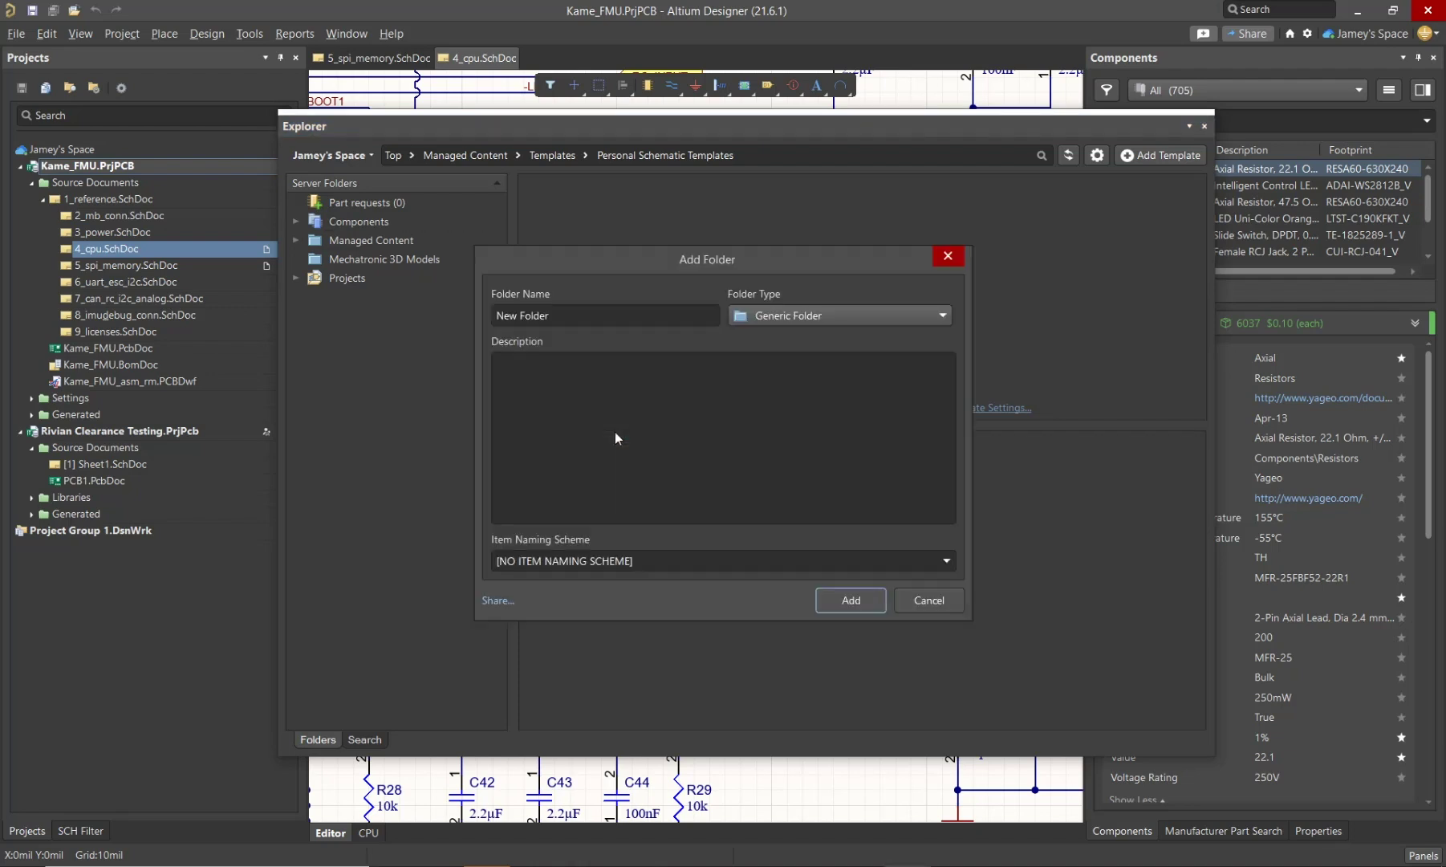
left_click(607, 315)
type("Test Folder")
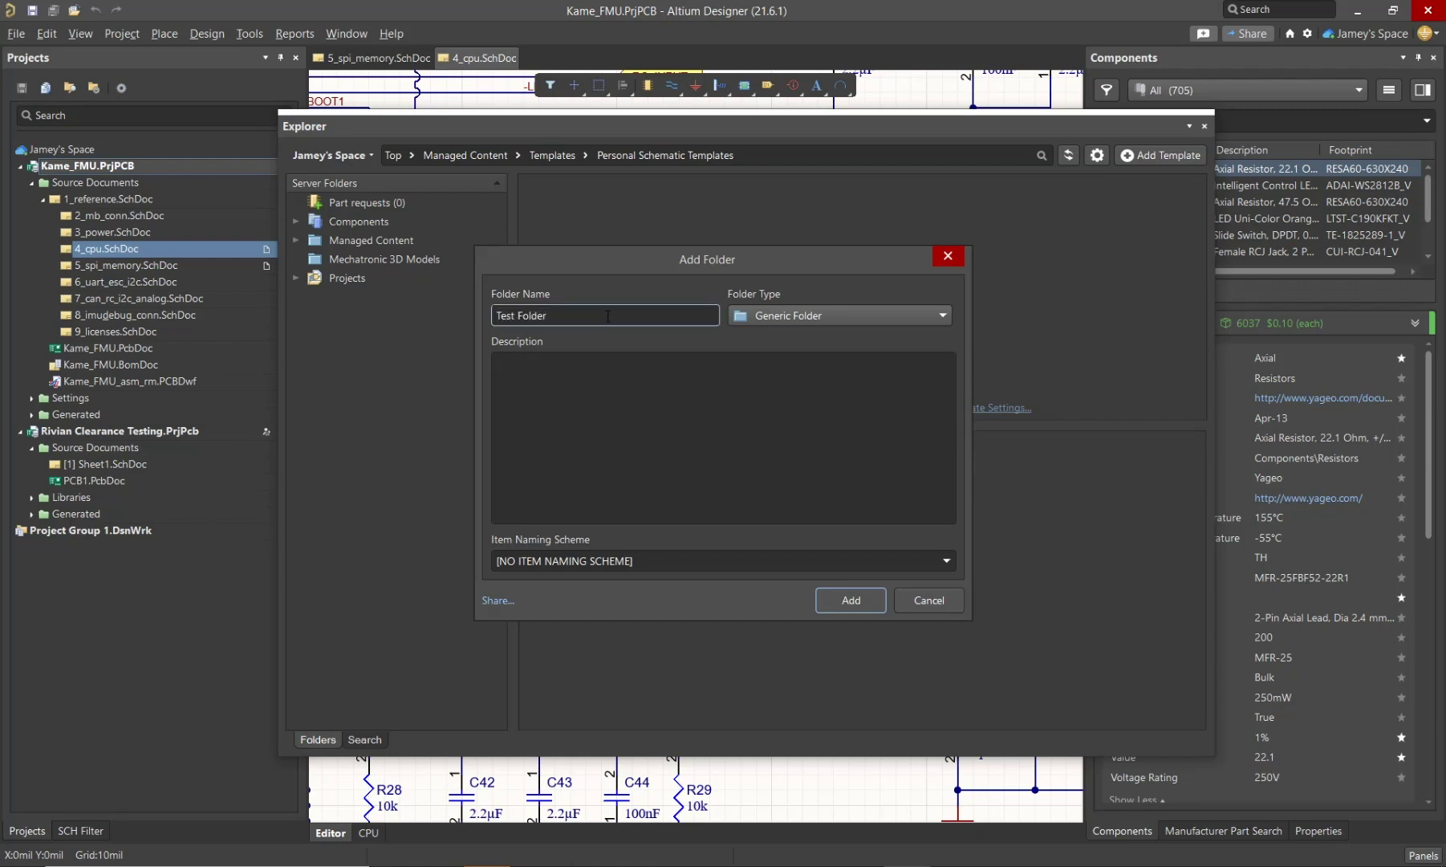
left_click(839, 604)
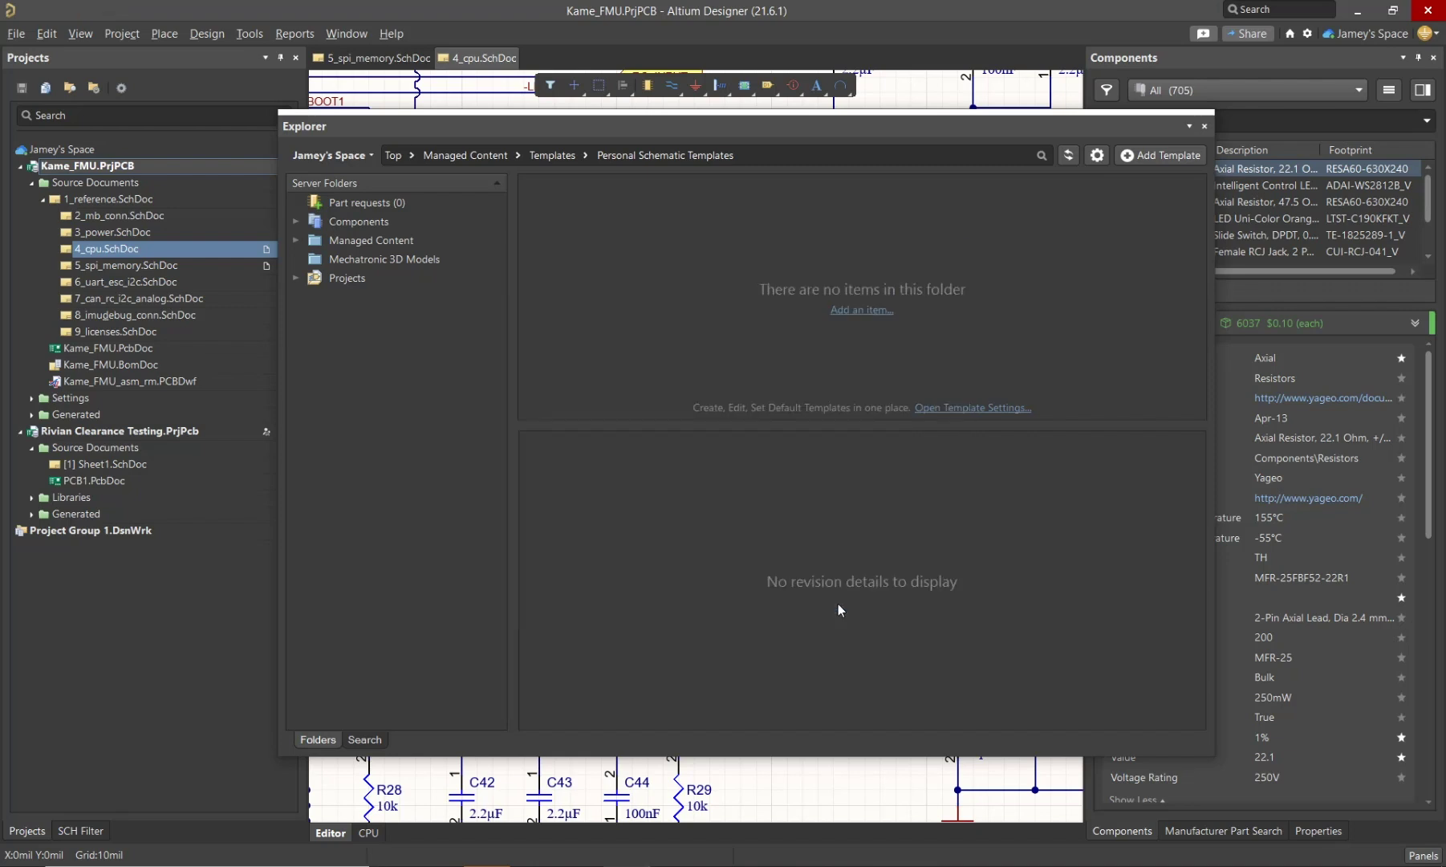
Step: Add a subfolder named Test Components with the folder type Components under Test Folder
right_click(434, 300)
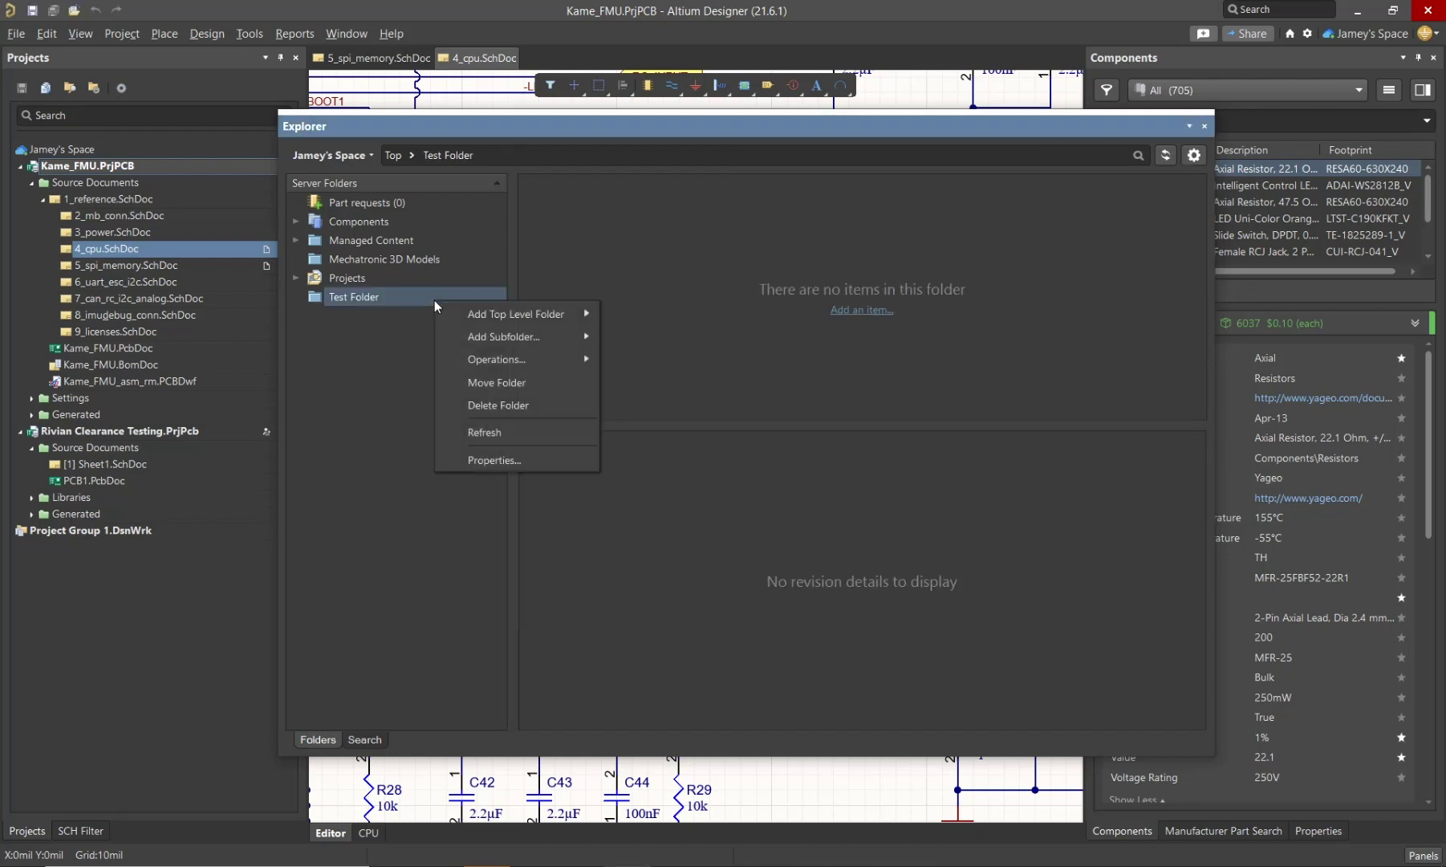
mouse_move(575, 336)
left_click(658, 364)
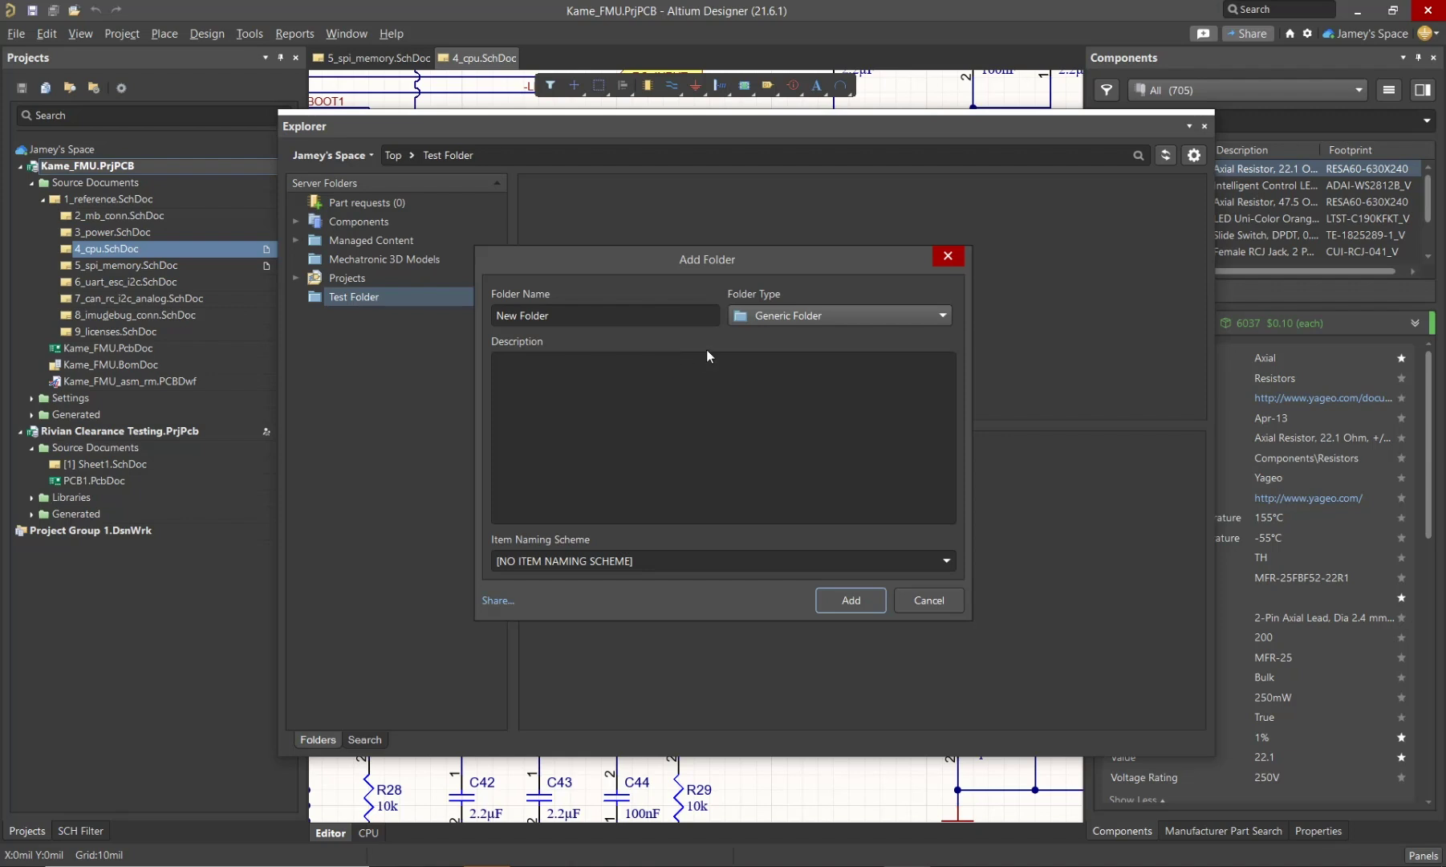
left_click(785, 321)
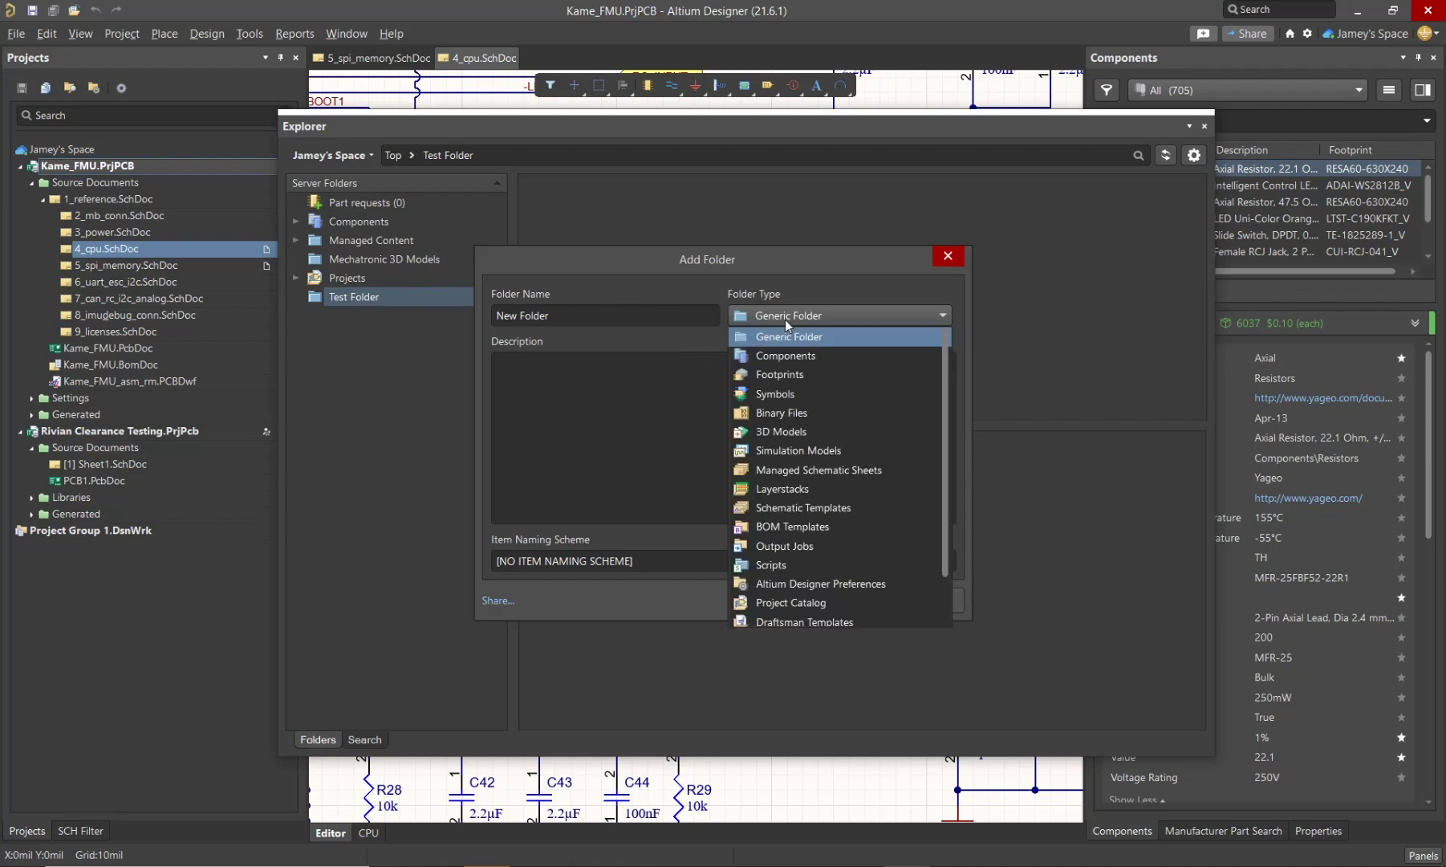
left_click(820, 354)
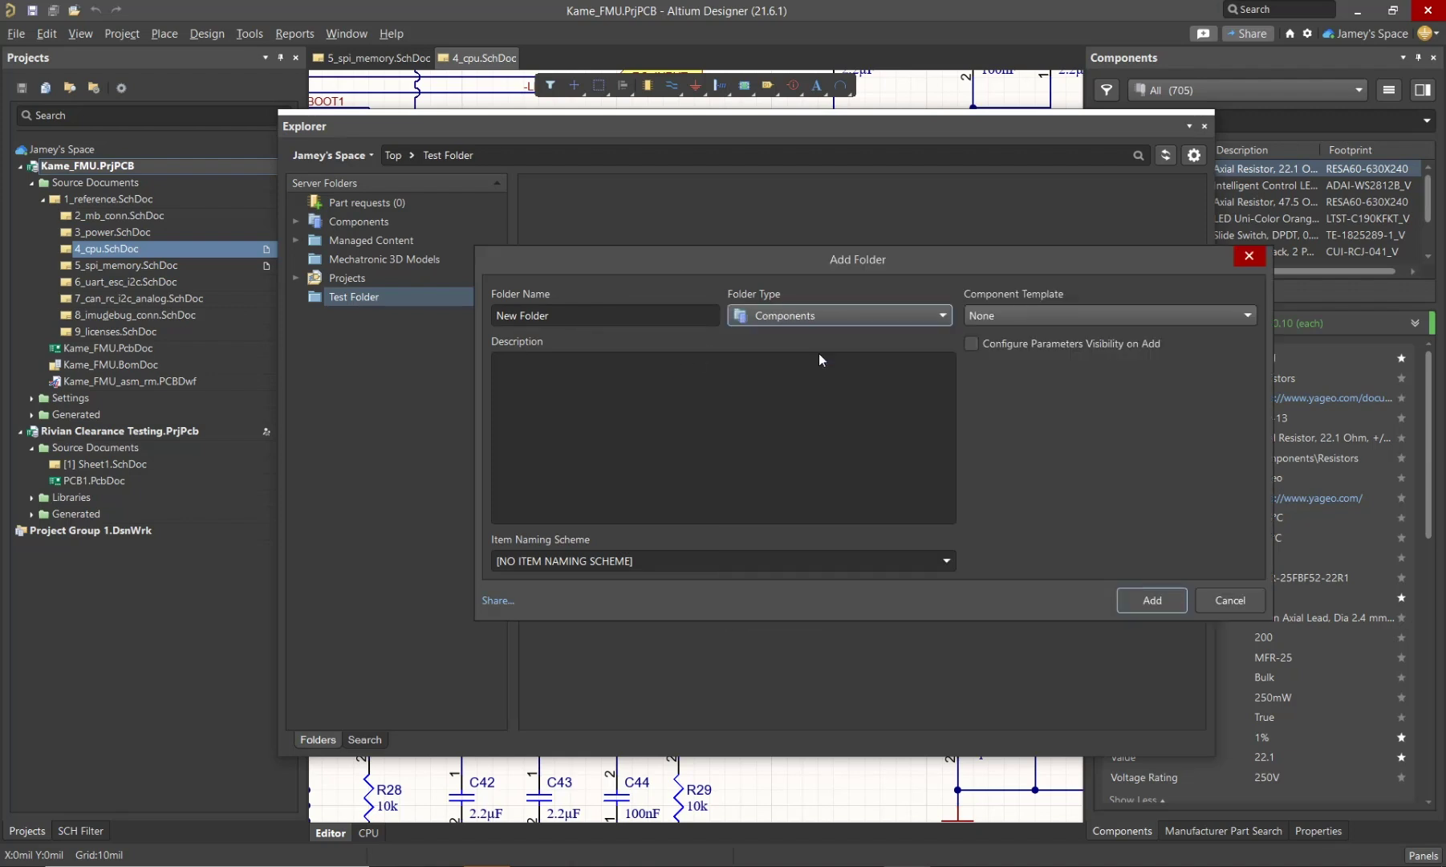
left_click(693, 320)
type("Test Components")
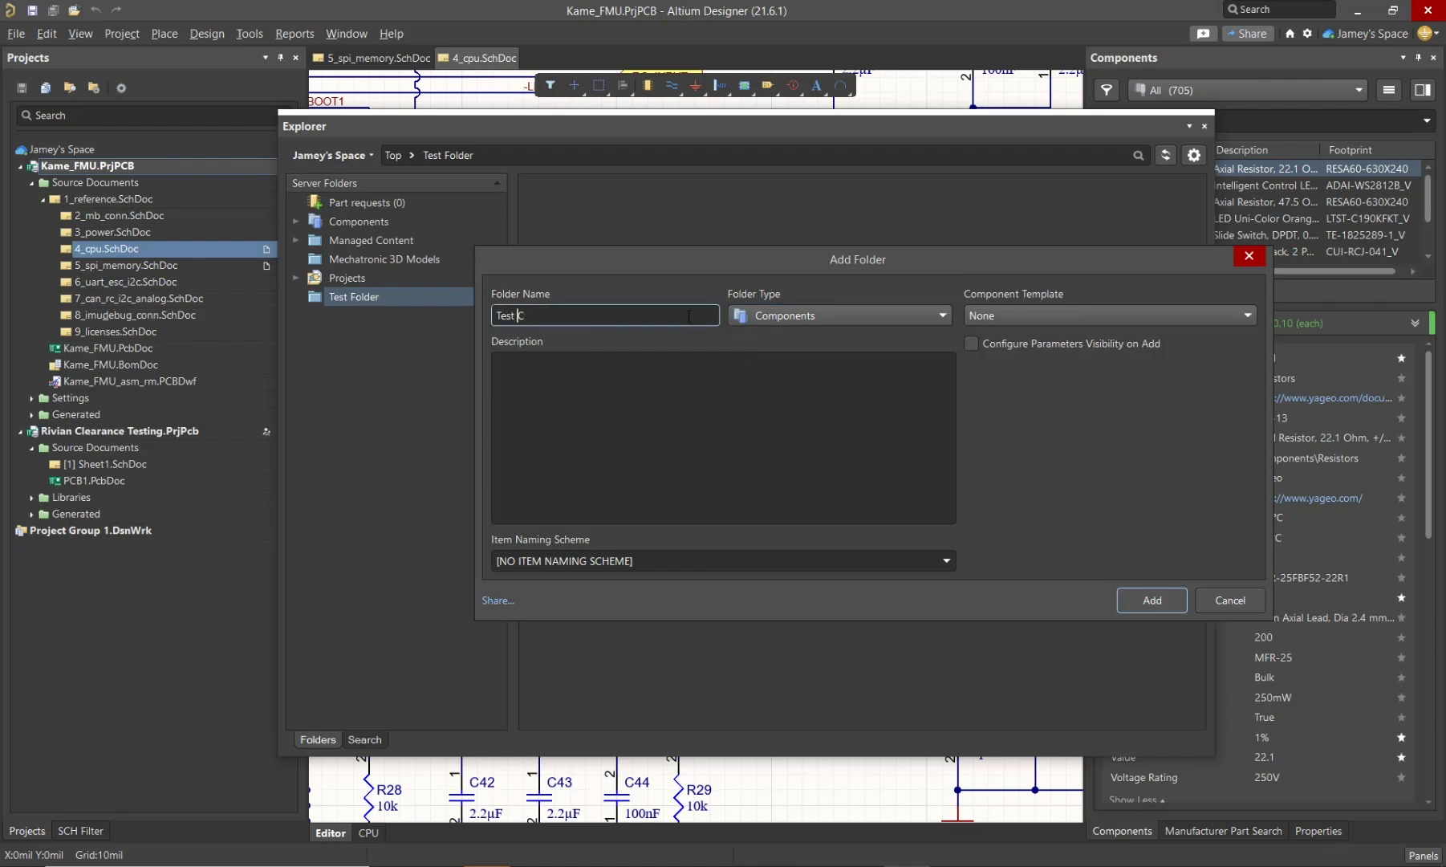
left_click(1126, 601)
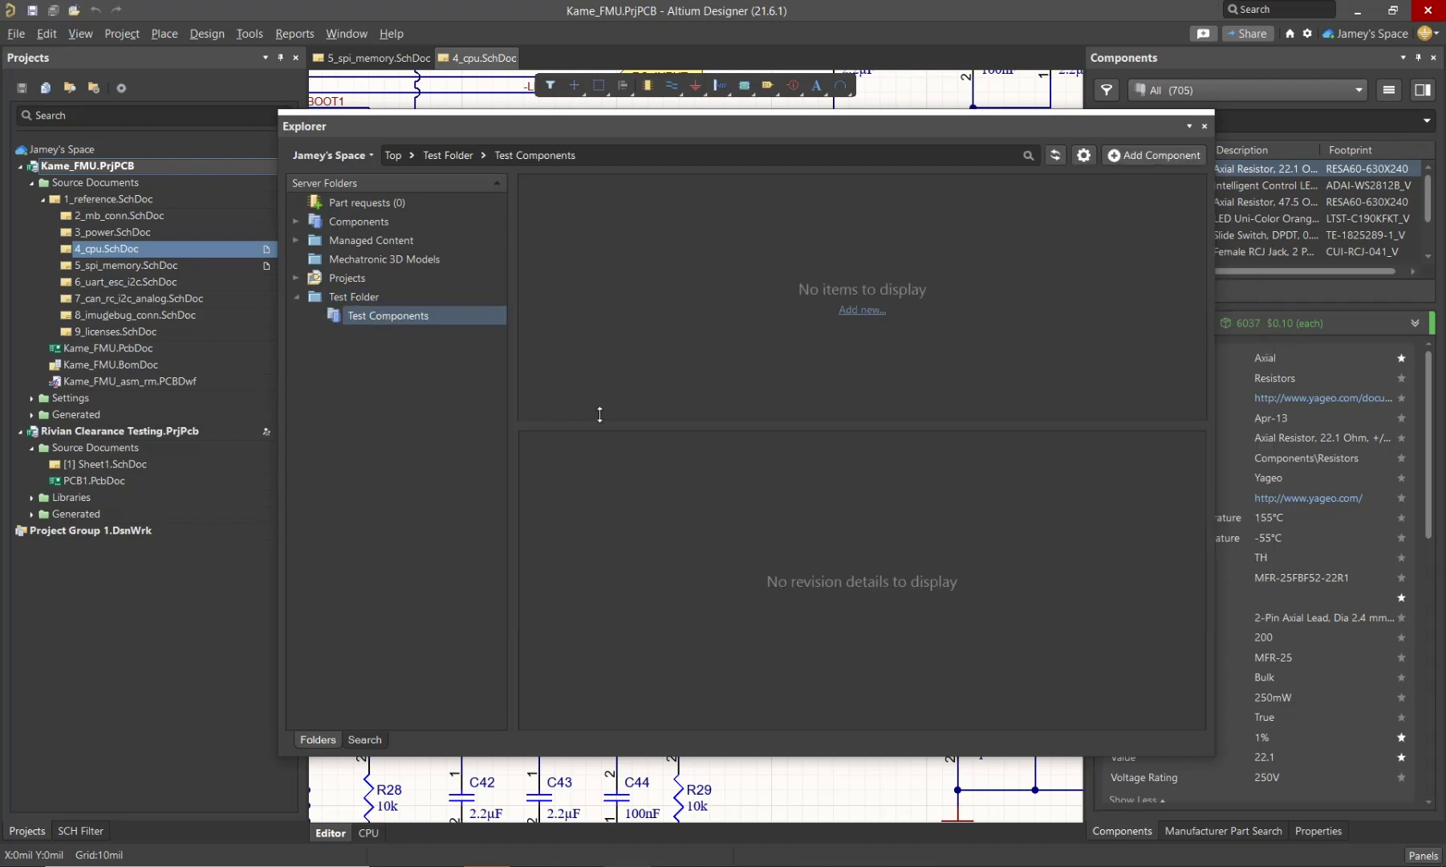
Step: Add a subfolder named Test SCH Templates with the folder type Schematic Templates under Test Folder
right_click(404, 294)
mouse_move(531, 330)
left_click(638, 331)
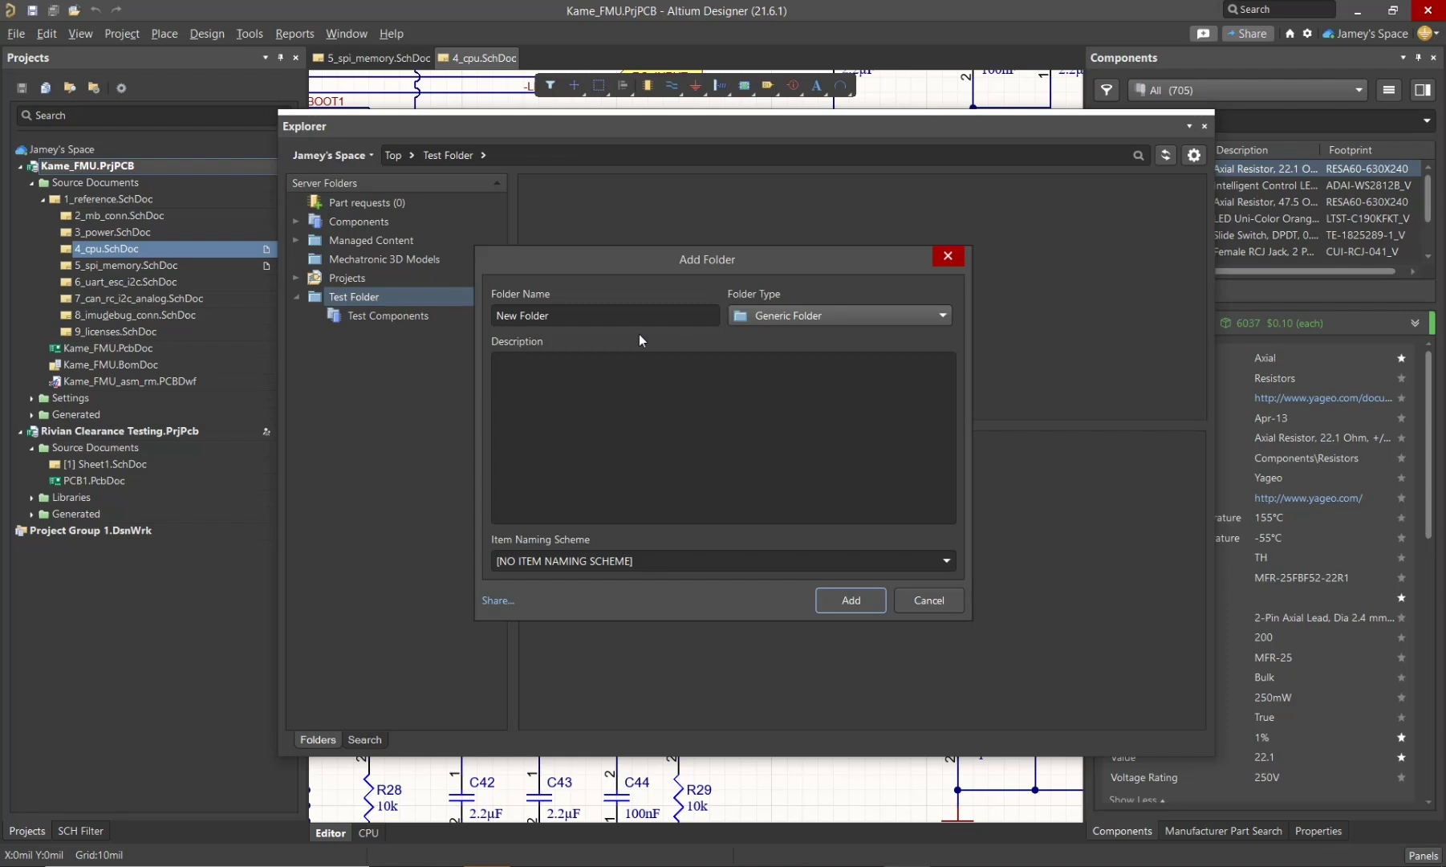
left_click(838, 315)
left_click(798, 507)
left_click(613, 313)
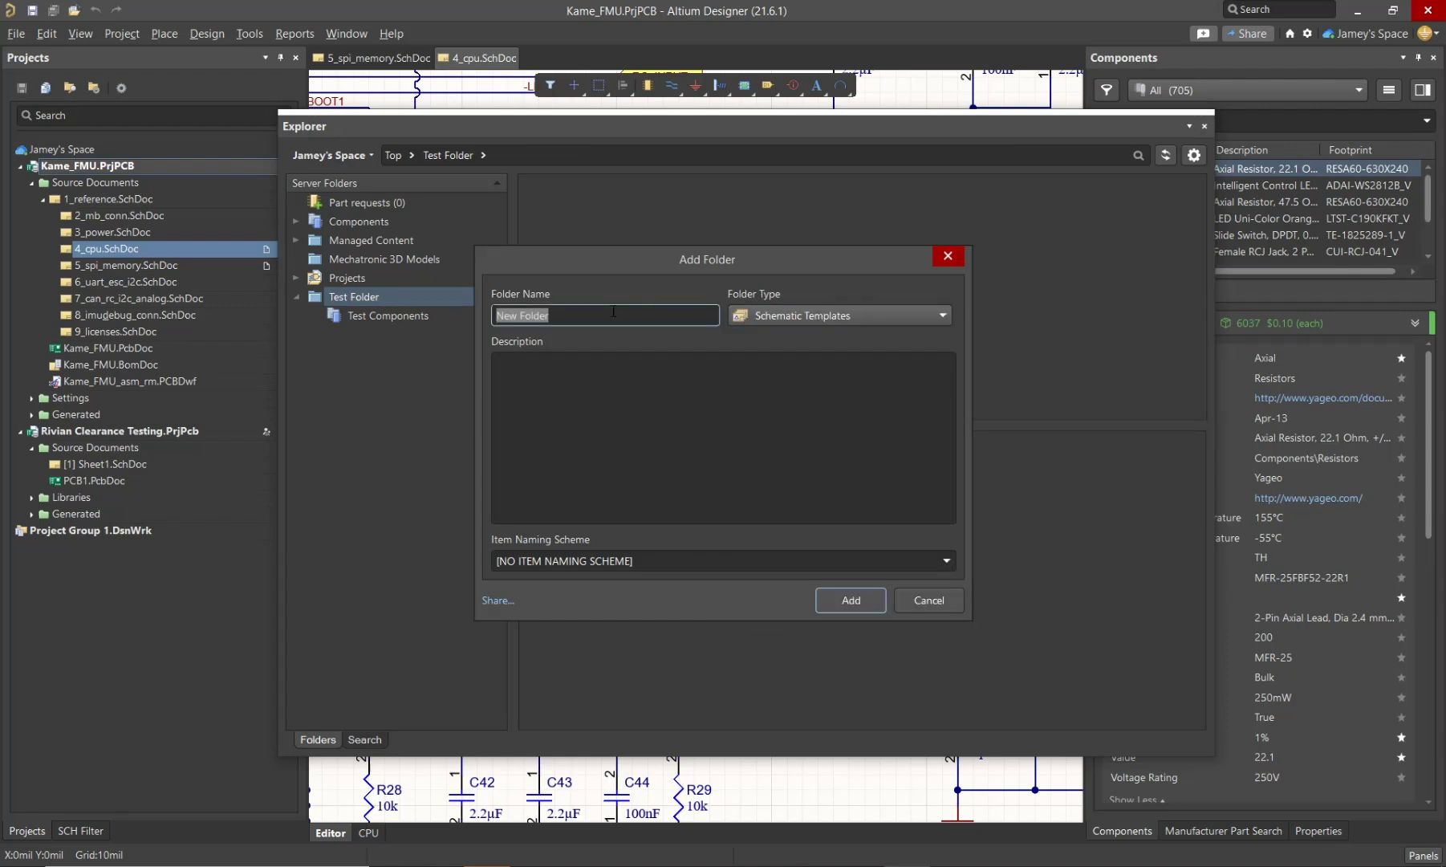
type("Test SCH Templates")
left_click(829, 602)
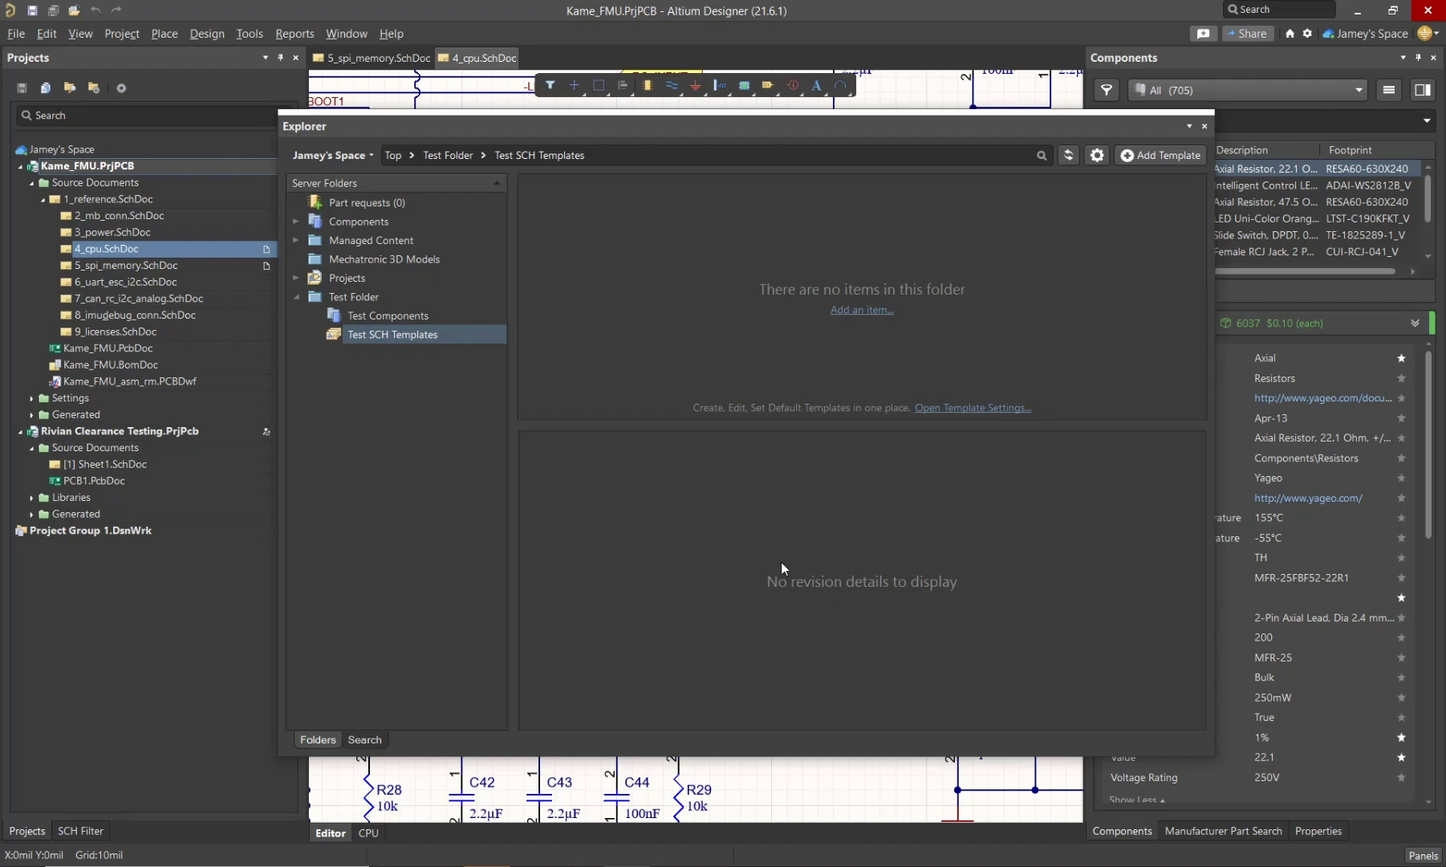
Step: Open the top-level Components folder's properties and review its item naming scheme choices and sharing permissions
left_click(357, 224)
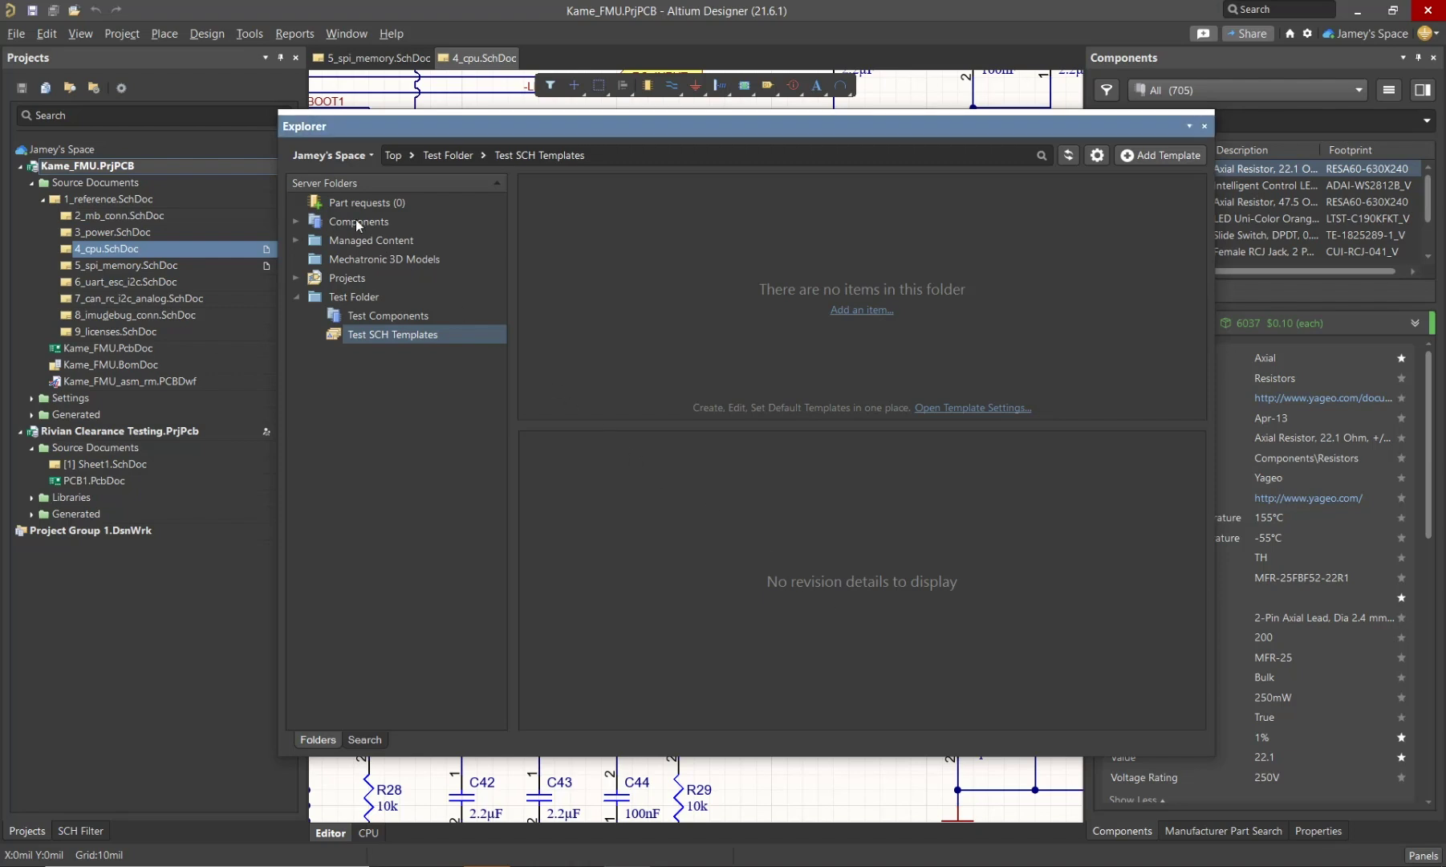
right_click(357, 224)
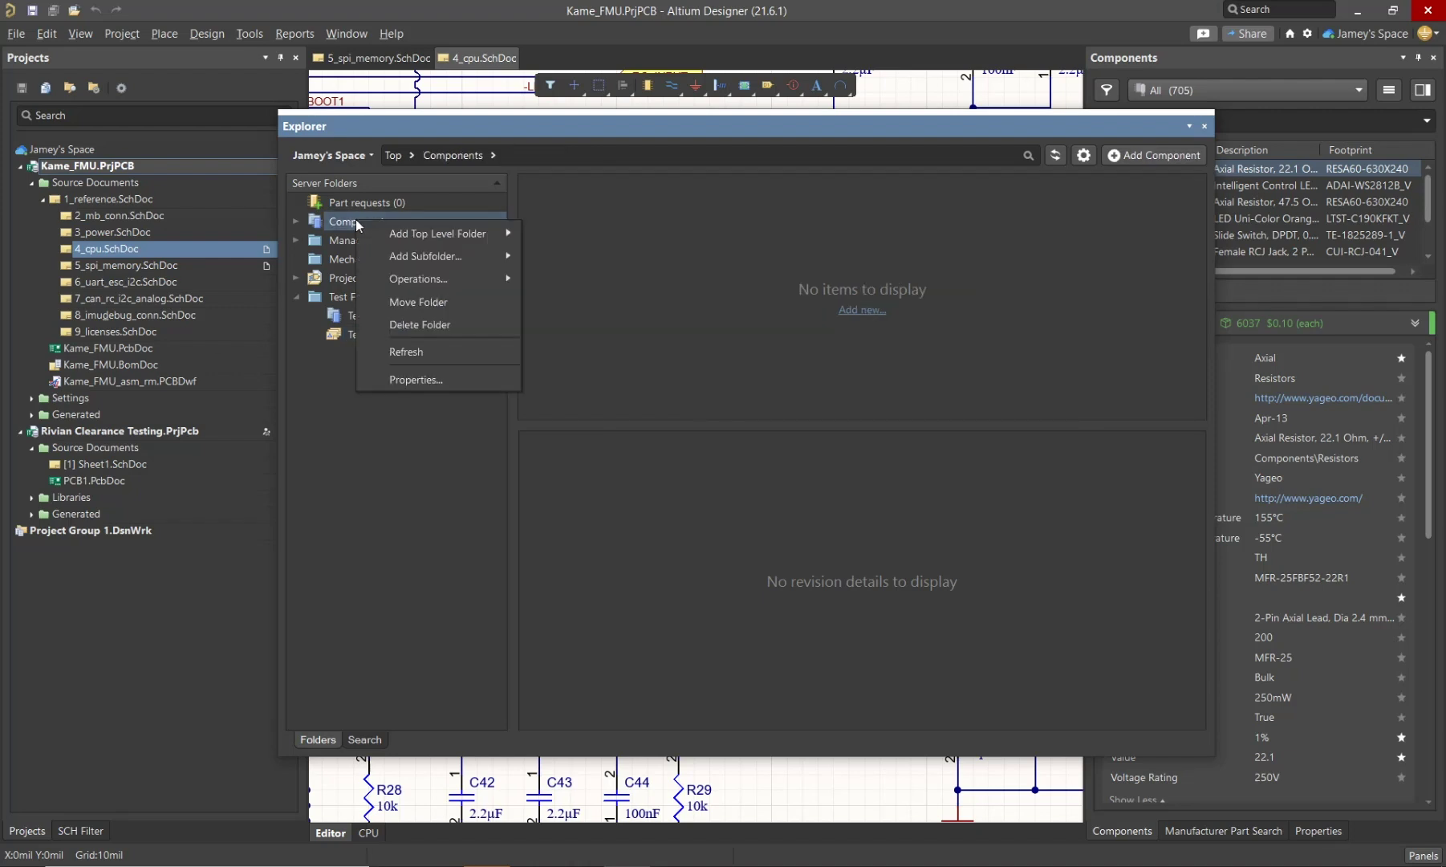
left_click(486, 381)
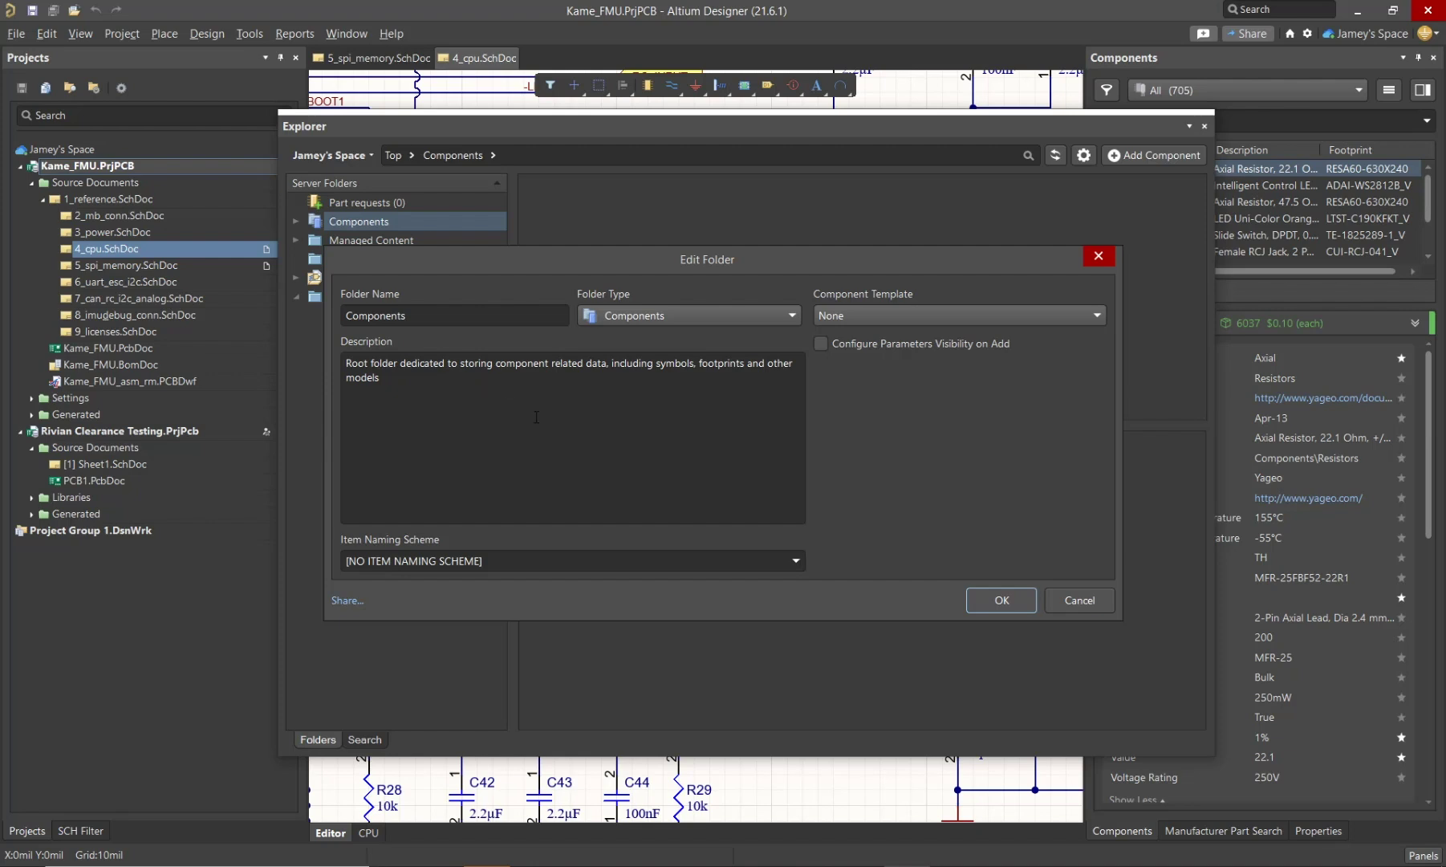
left_click(795, 562)
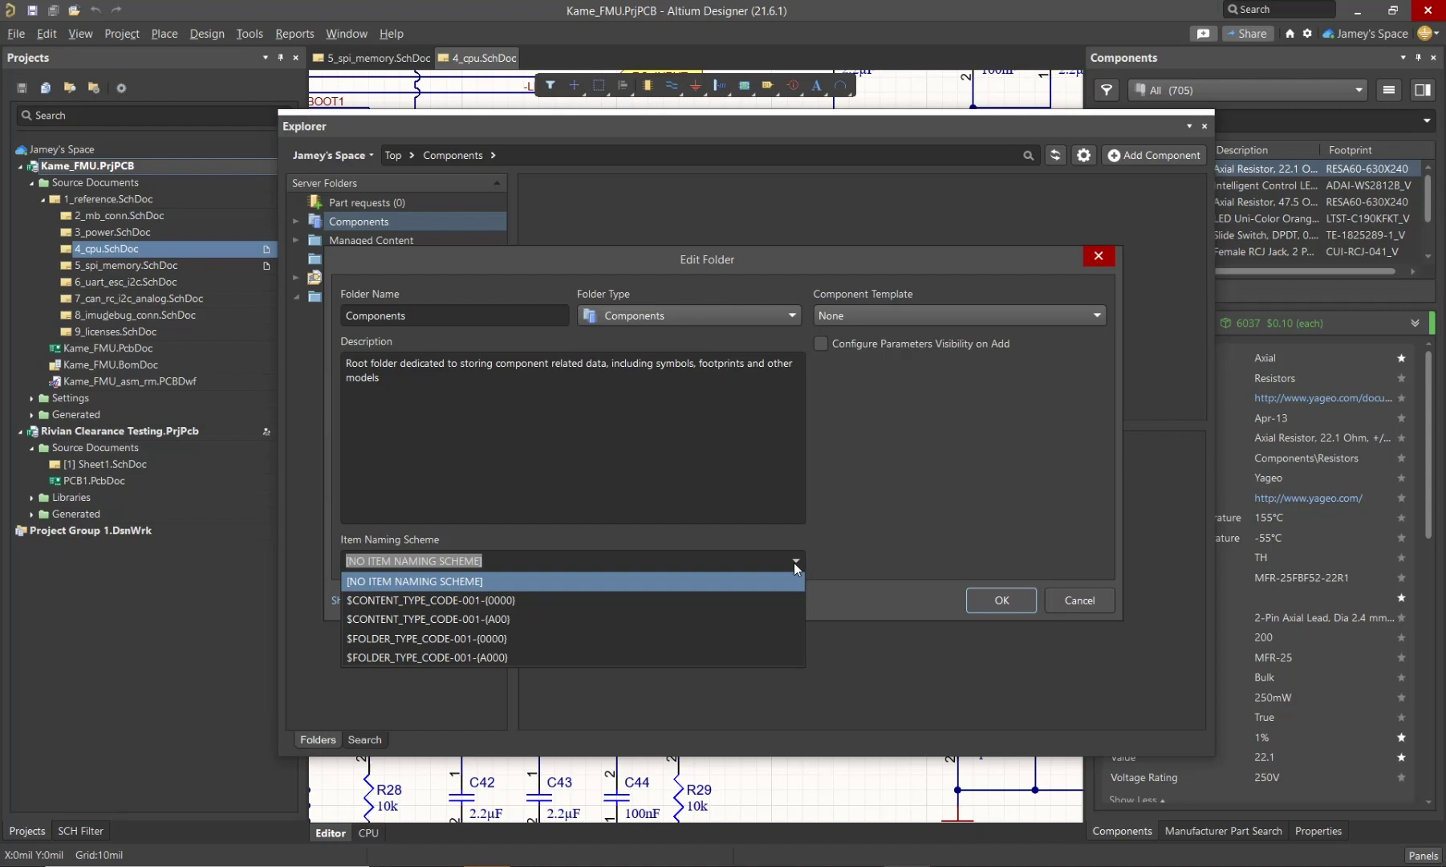
left_click(835, 520)
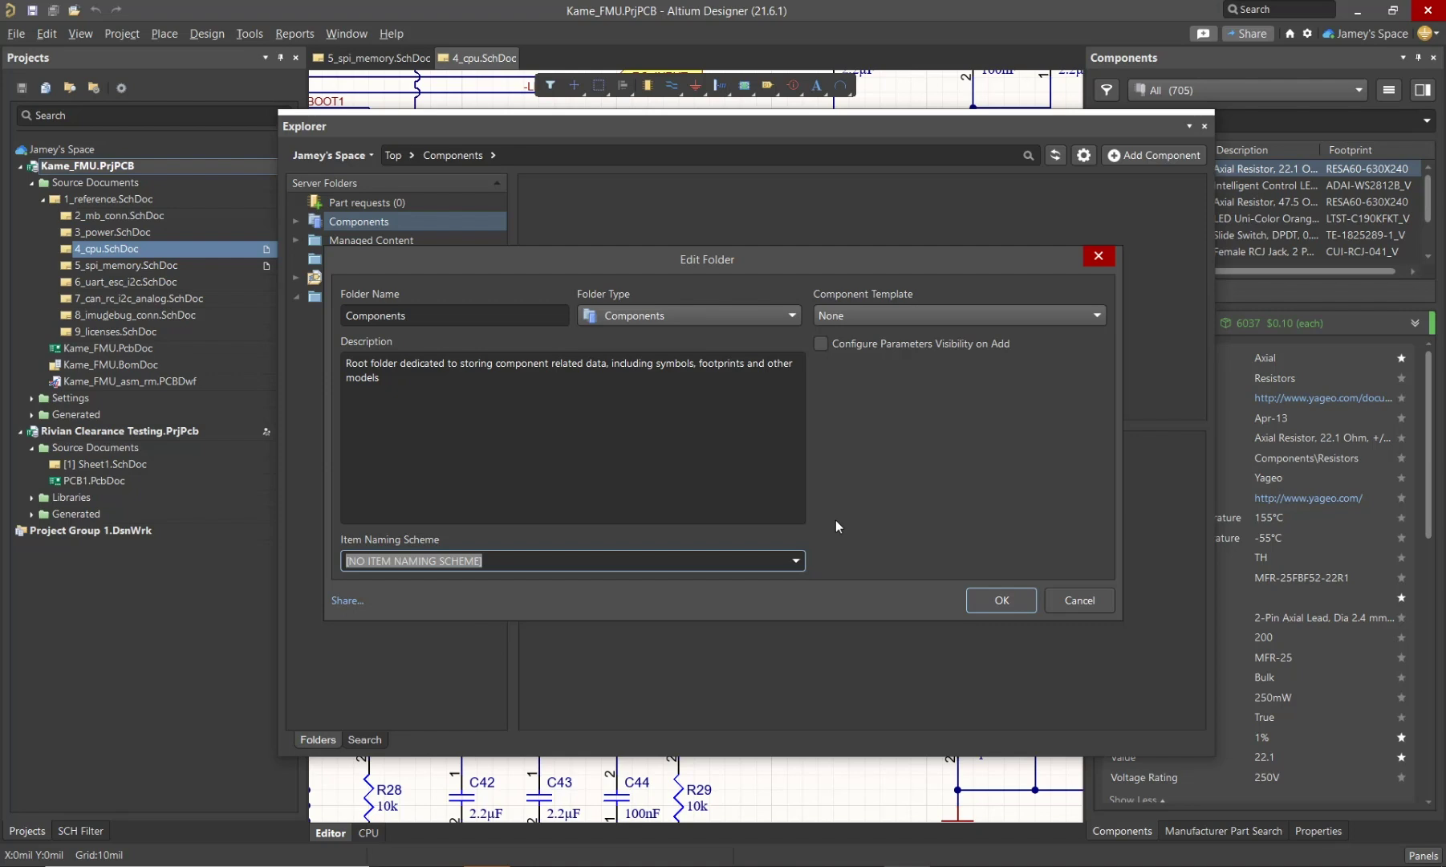
left_click(345, 601)
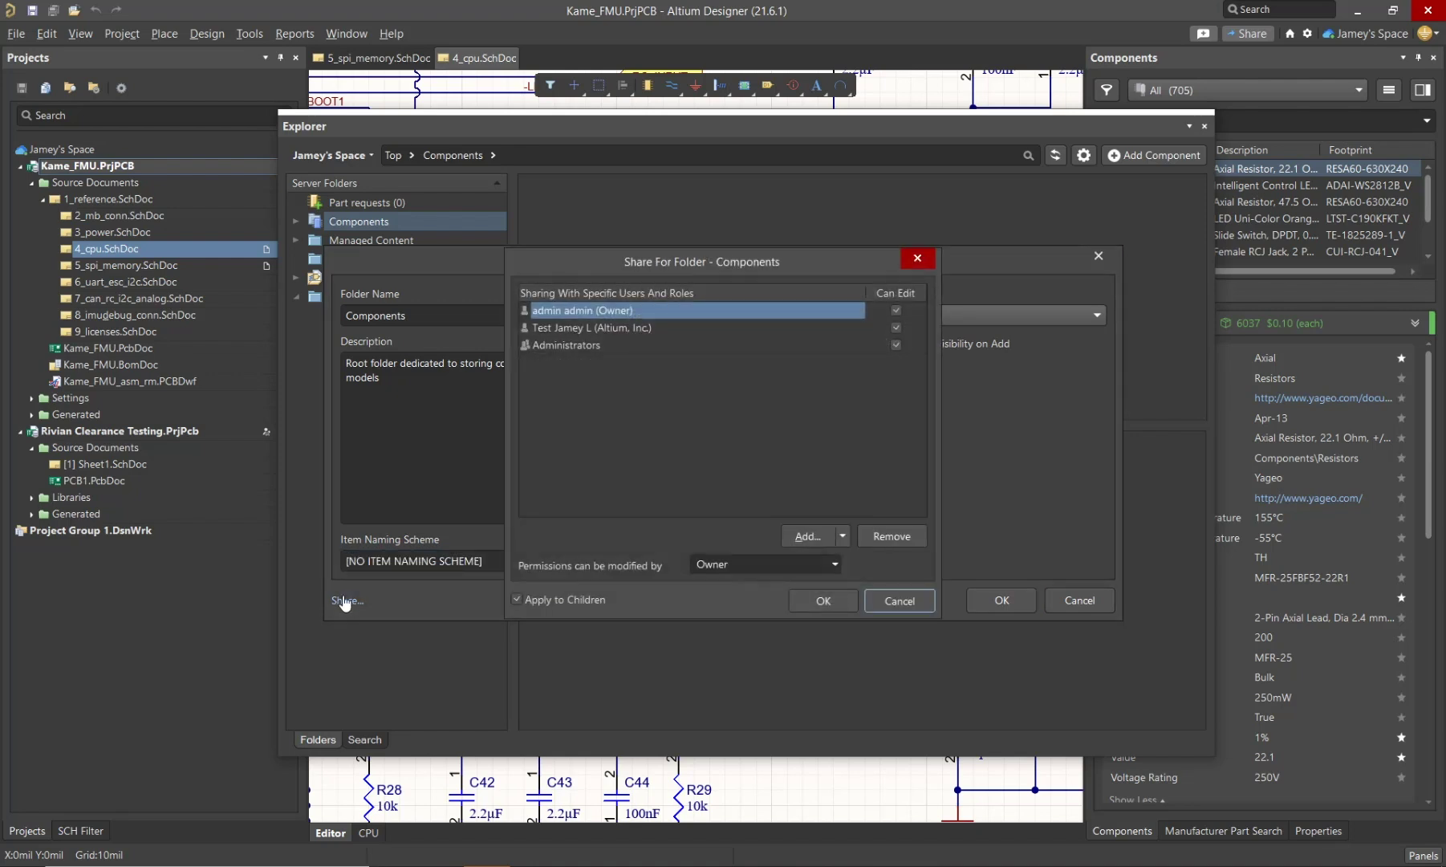